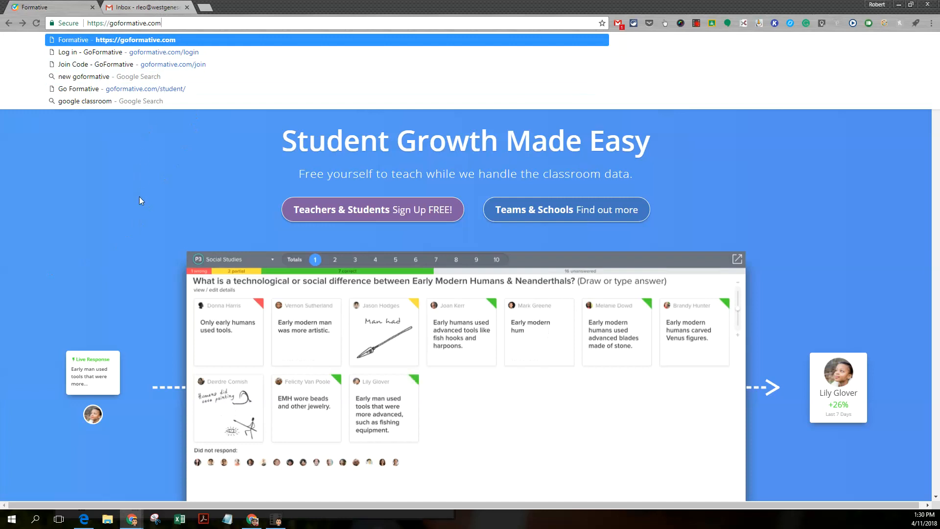
- Sign up as a teacher using the existing Google account
{"action": "left_click", "coordinate": [140, 200]}
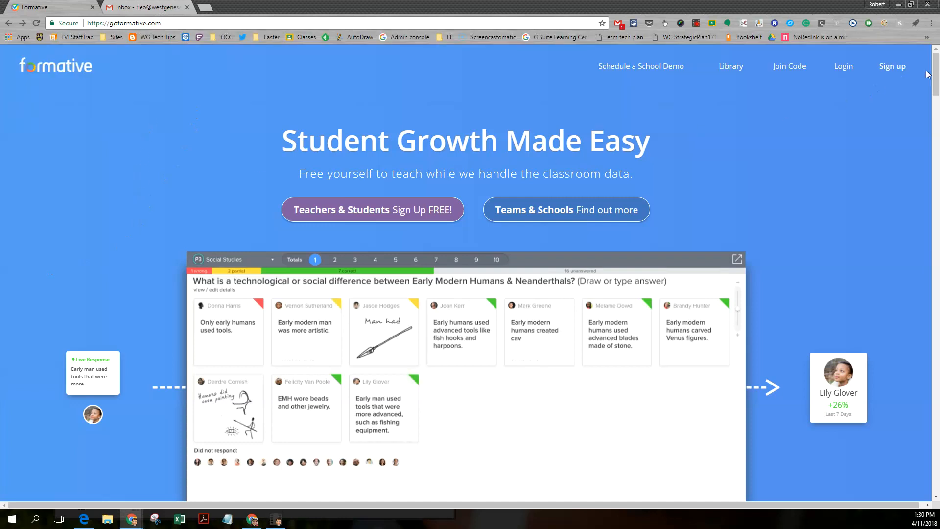
{"action": "left_click", "coordinate": [891, 65]}
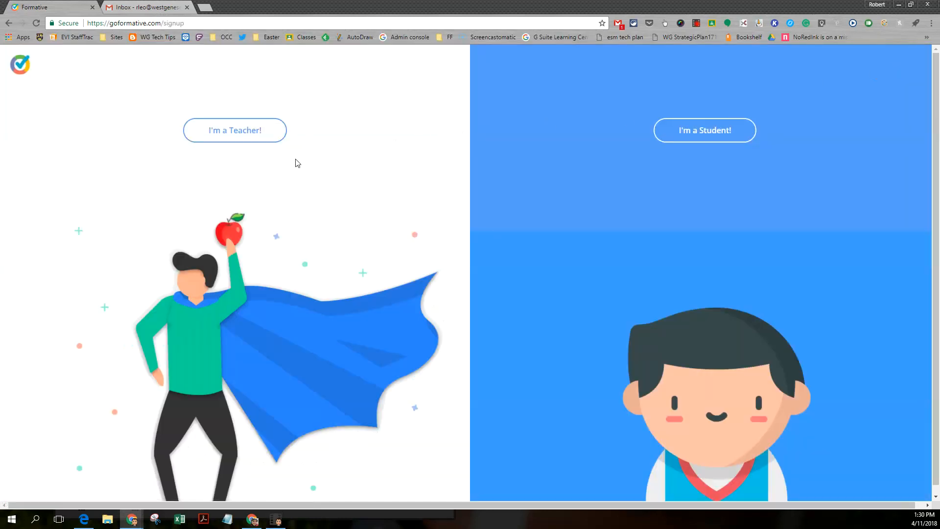
{"action": "left_click", "coordinate": [248, 132]}
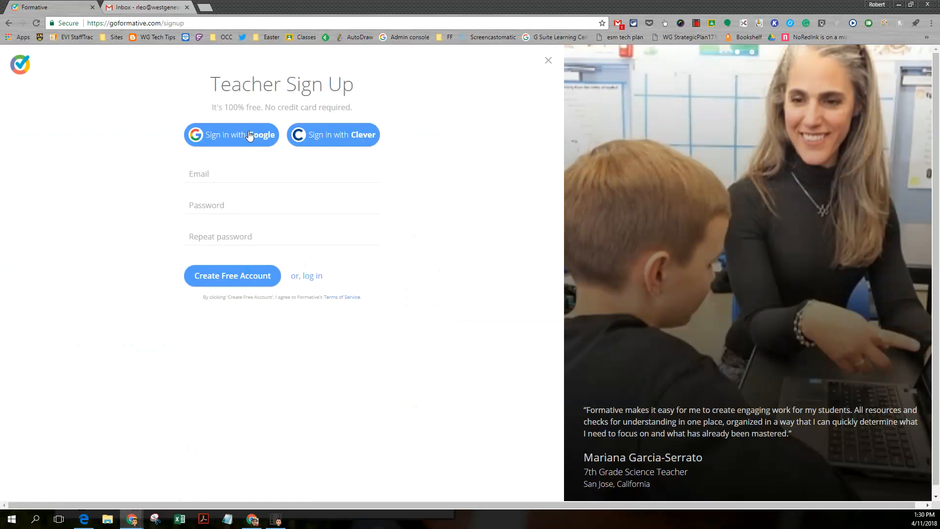
{"action": "left_click", "coordinate": [218, 139]}
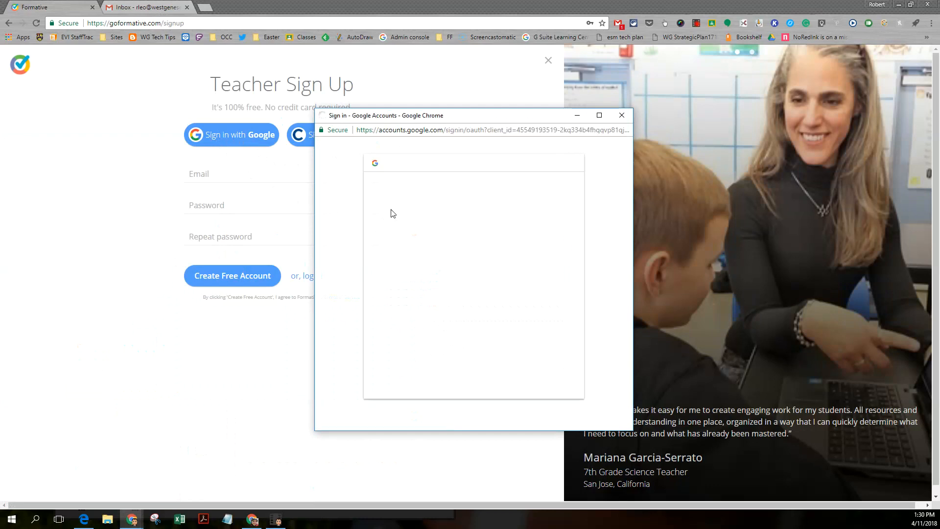
{"action": "left_click", "coordinate": [426, 254]}
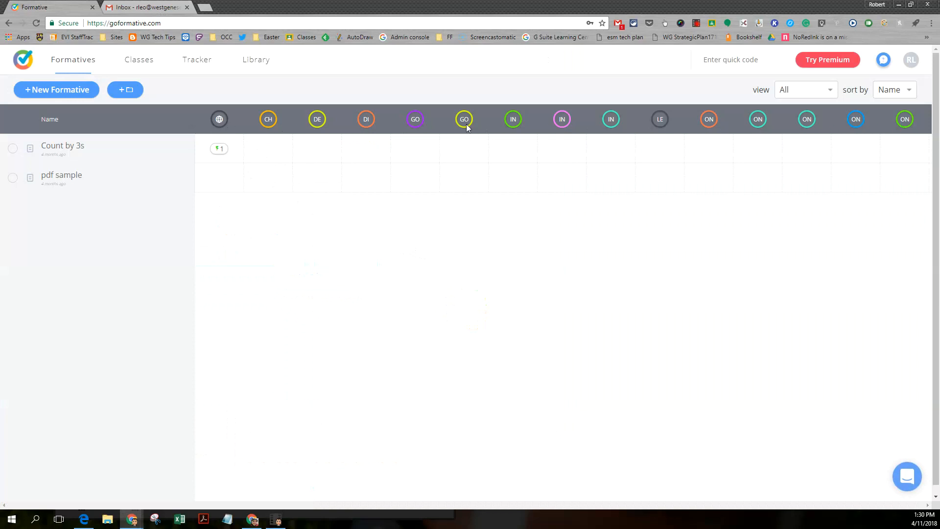
- View the list of classes and expand the student roster of the Demo for video class
{"action": "left_click", "coordinate": [136, 65]}
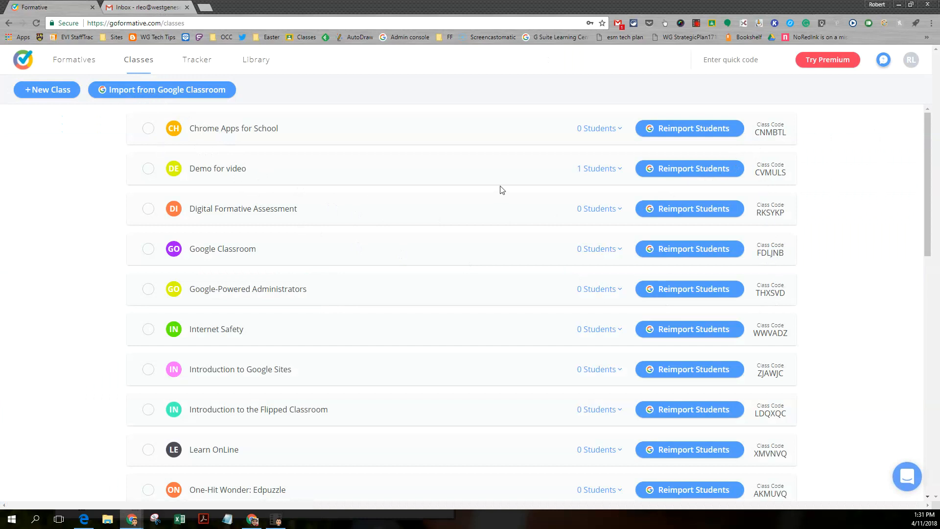
{"action": "left_click", "coordinate": [620, 172]}
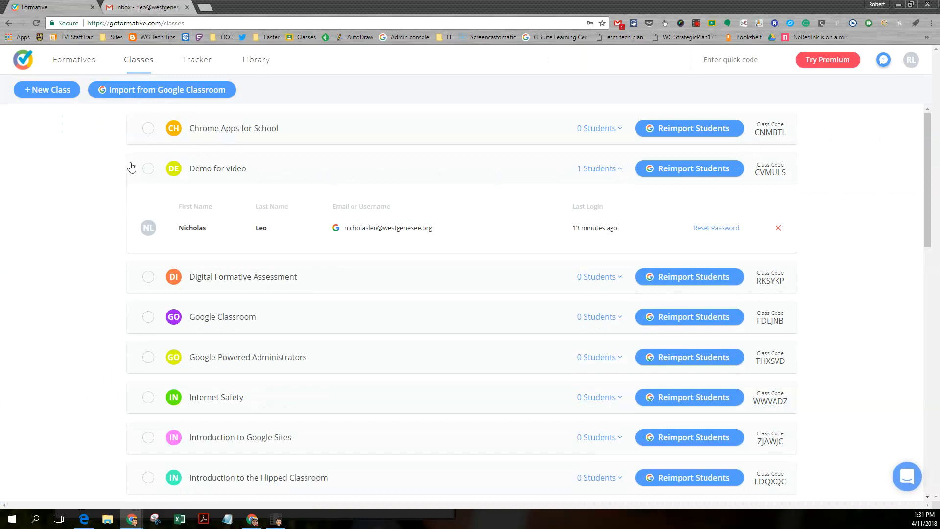
{"action": "left_click", "coordinate": [148, 169]}
{"action": "left_click", "coordinate": [149, 168]}
- Preview the Count by 3s formative and open its student show-your-work canvas
{"action": "left_click", "coordinate": [81, 61]}
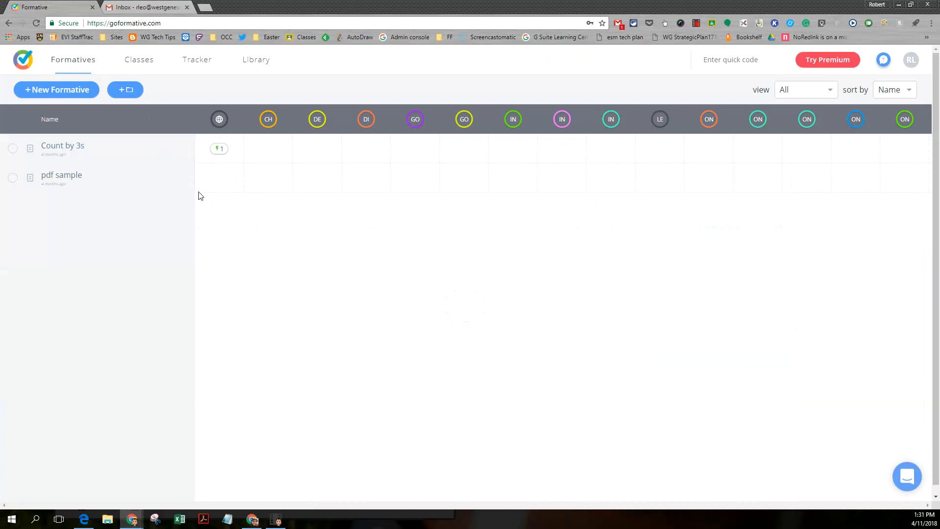
{"action": "left_click", "coordinate": [63, 147]}
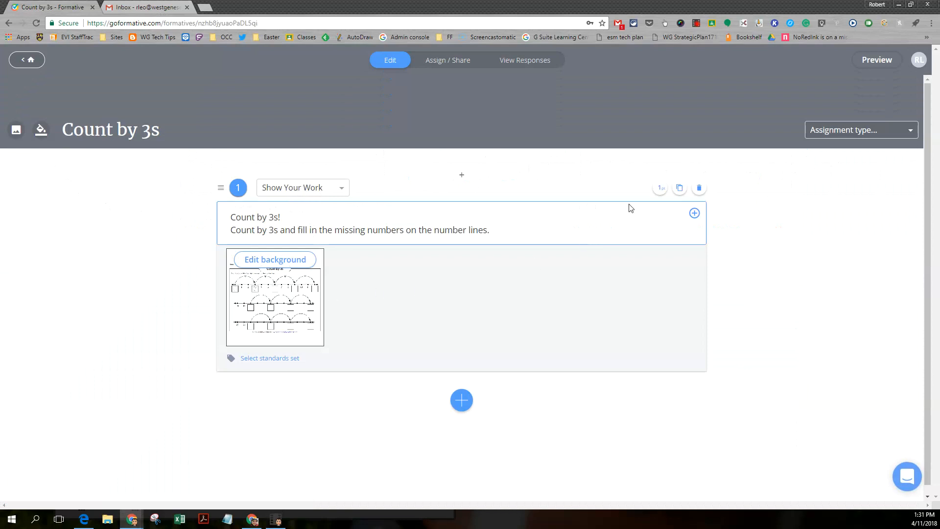
{"action": "left_click", "coordinate": [875, 61]}
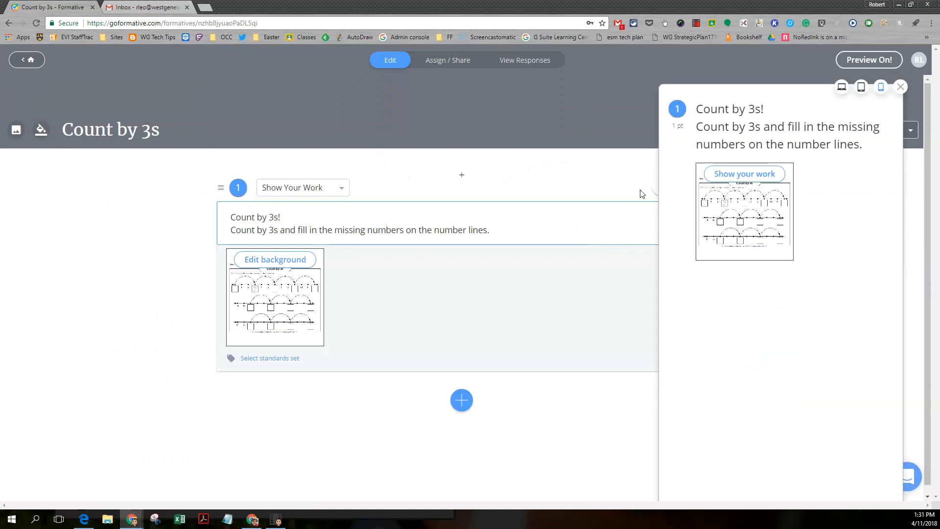
{"action": "left_click", "coordinate": [742, 180]}
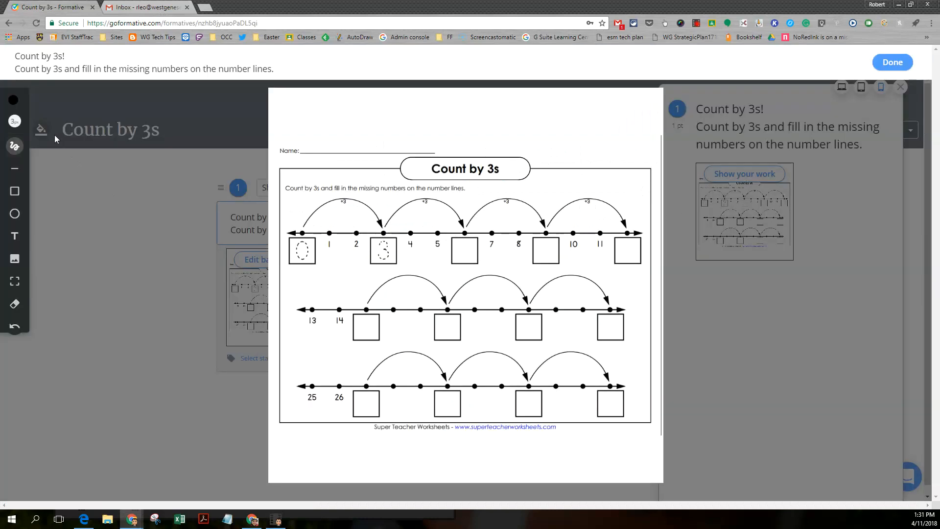
- Handwrite 0, 3, 6 and 9 in orange in the first four boxes of the upper number line
{"action": "left_click", "coordinate": [13, 100]}
{"action": "left_click", "coordinate": [13, 131]}
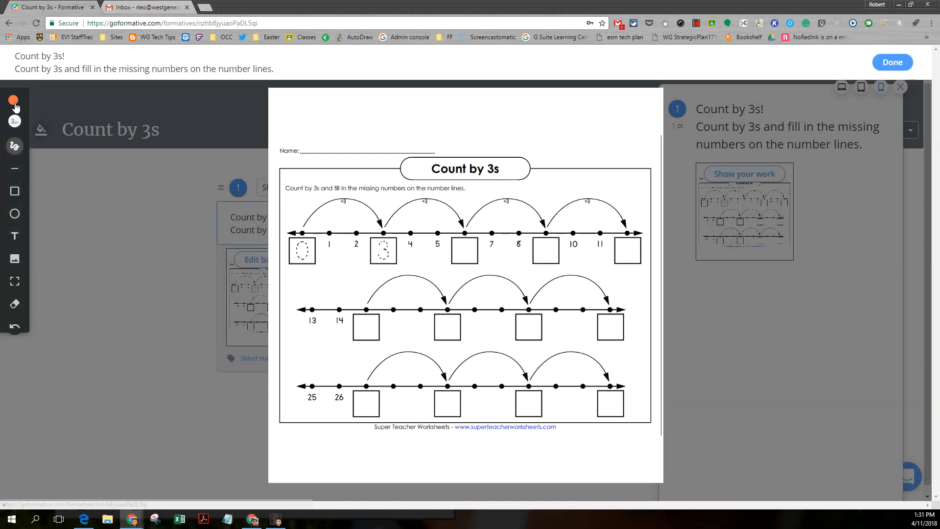
{"action": "left_click", "coordinate": [13, 145]}
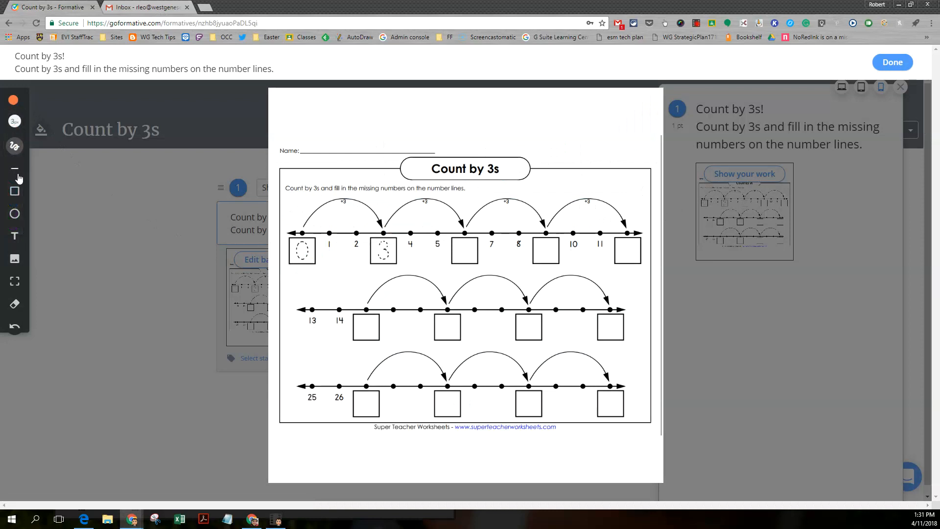
{"action": "mouse_move", "coordinate": [303, 243]}
{"action": "left_mouse_down"}
{"action": "mouse_move", "coordinate": [296, 252]}
{"action": "mouse_move", "coordinate": [307, 258]}
{"action": "mouse_move", "coordinate": [300, 240]}
{"action": "left_mouse_up"}
{"action": "mouse_move", "coordinate": [376, 240]}
{"action": "left_mouse_down"}
{"action": "mouse_move", "coordinate": [387, 238]}
{"action": "mouse_move", "coordinate": [393, 258]}
{"action": "mouse_move", "coordinate": [378, 261]}
{"action": "left_mouse_up"}
{"action": "mouse_move", "coordinate": [465, 240]}
{"action": "left_mouse_down"}
{"action": "mouse_move", "coordinate": [461, 259]}
{"action": "mouse_move", "coordinate": [466, 249]}
{"action": "left_mouse_up"}
{"action": "mouse_move", "coordinate": [552, 241]}
{"action": "left_mouse_down"}
{"action": "mouse_move", "coordinate": [540, 248]}
{"action": "mouse_move", "coordinate": [553, 242]}
{"action": "mouse_move", "coordinate": [551, 260]}
{"action": "left_mouse_up"}
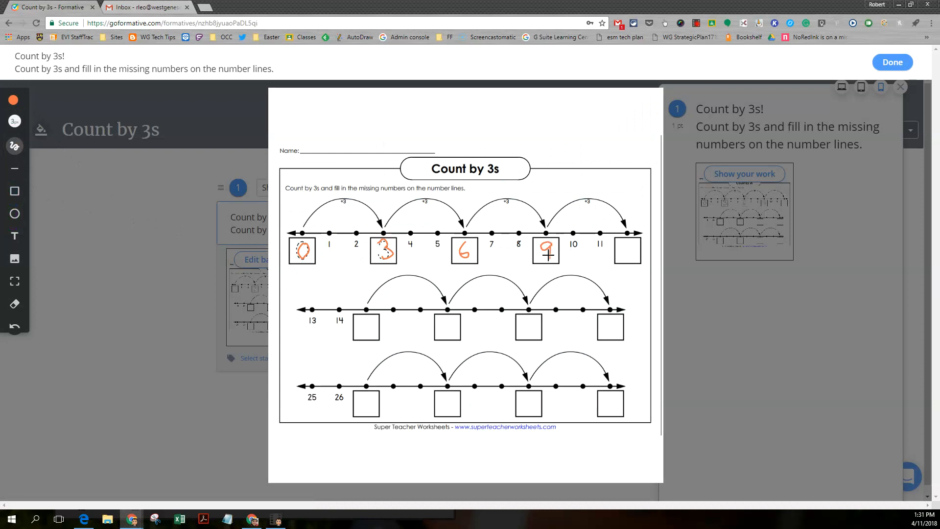
- Erase the four handwritten numbers from the worksheet and finish the show-your-work canvas
{"action": "left_click", "coordinate": [15, 304]}
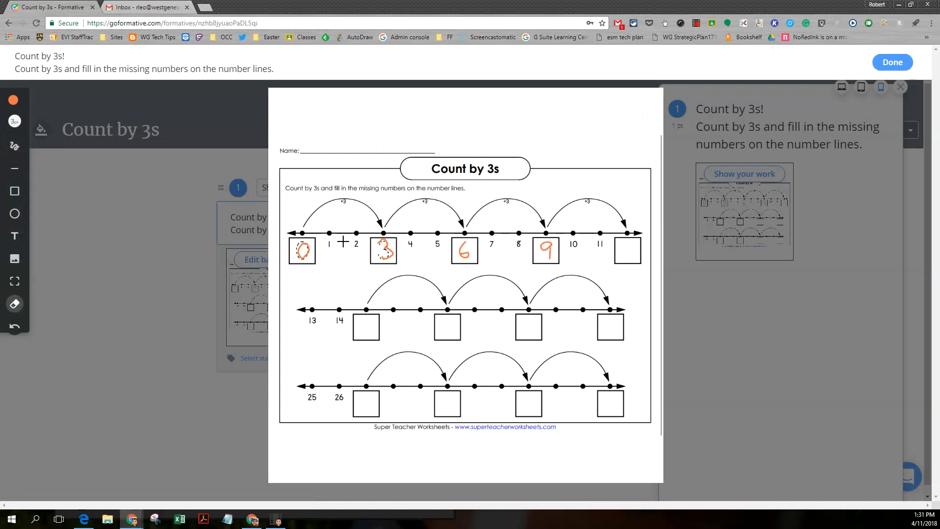
{"action": "left_click", "coordinate": [385, 246]}
{"action": "left_click_drag", "start_coordinate": [314, 243], "coordinate": [306, 247]}
{"action": "left_click_drag", "start_coordinate": [470, 264], "coordinate": [466, 248]}
{"action": "left_click_drag", "start_coordinate": [544, 254], "coordinate": [553, 242]}
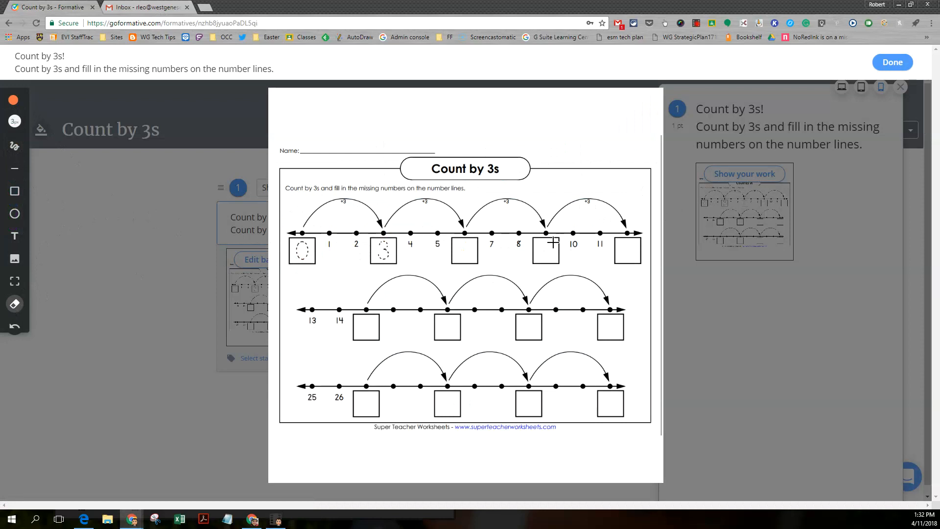
{"action": "left_click", "coordinate": [892, 62]}
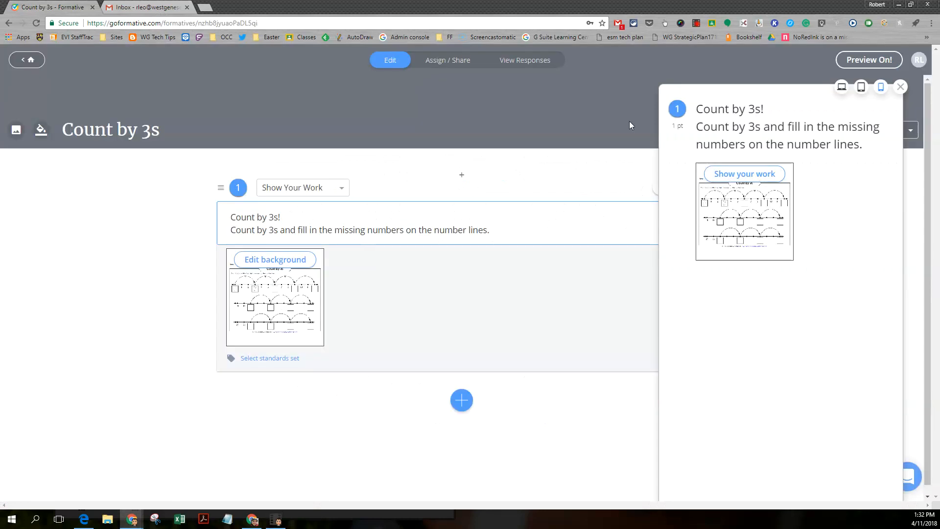
- Open the pdf sample formative and examine how questions are placed alongside its document pages
{"action": "left_click", "coordinate": [18, 60]}
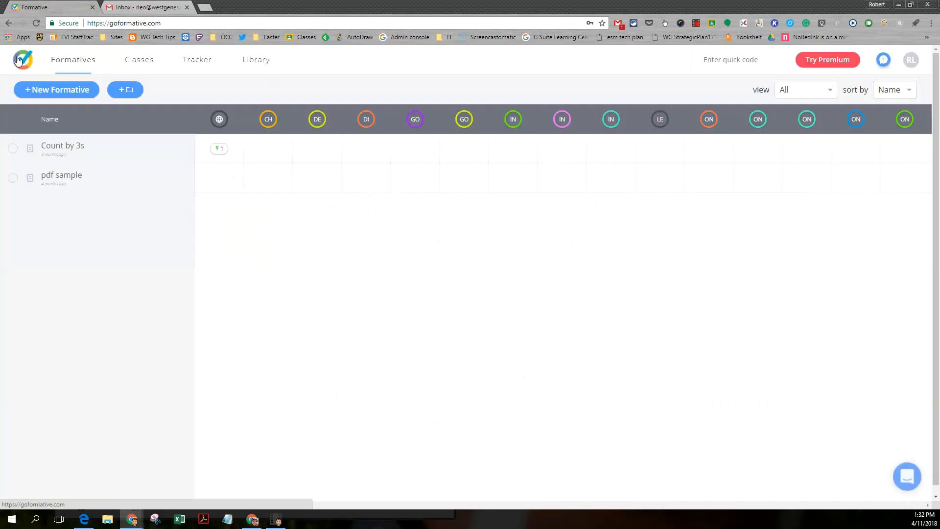
{"action": "left_click", "coordinate": [55, 182]}
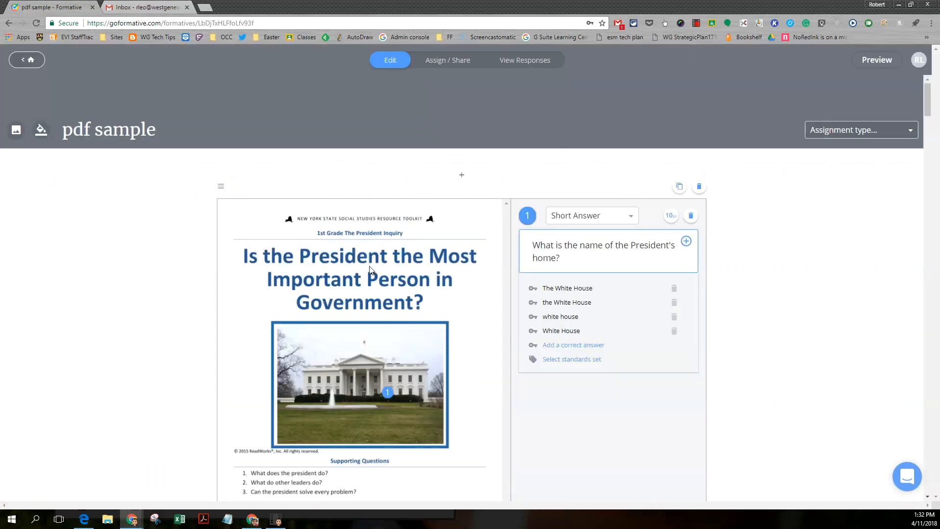
{"action": "scroll", "coordinate": [370, 267], "scroll_direction": "down", "scroll_amount": 3}
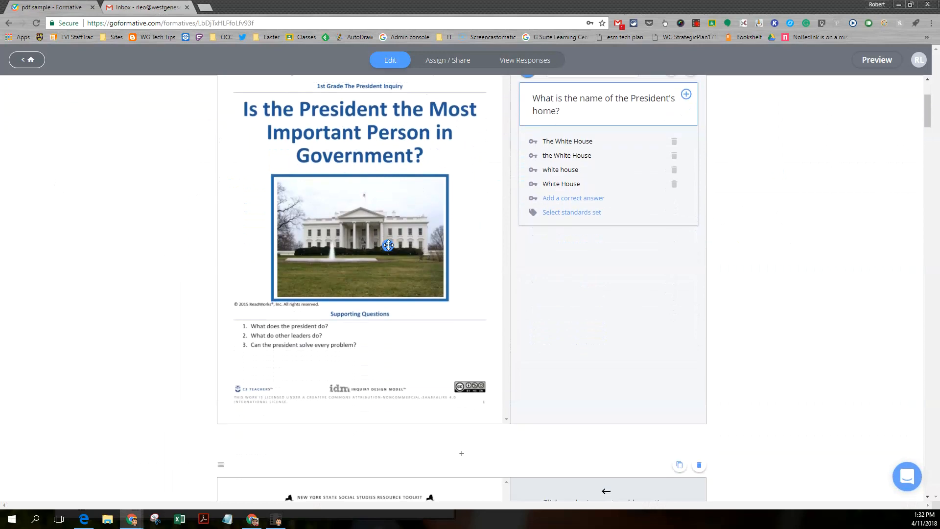
{"action": "scroll", "coordinate": [386, 263], "scroll_direction": "down", "scroll_amount": 14}
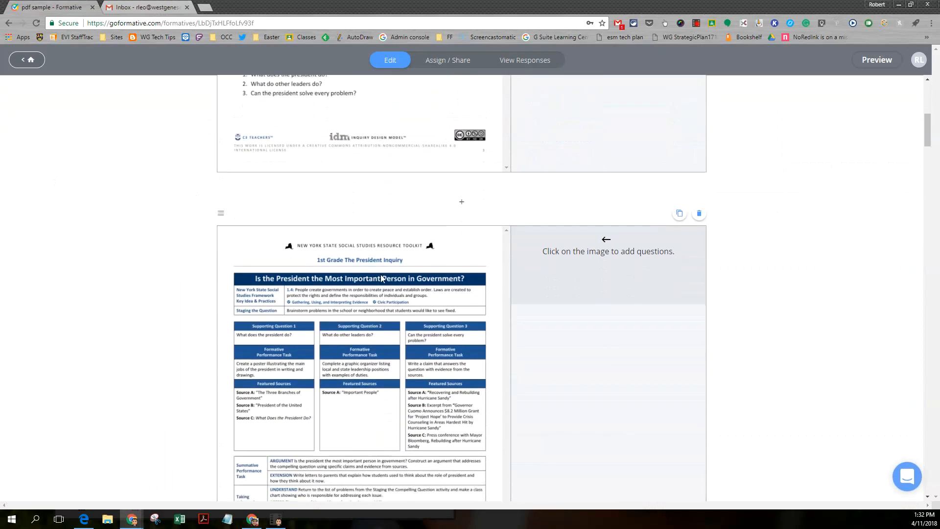
{"action": "scroll", "coordinate": [382, 299], "scroll_direction": "down", "scroll_amount": 12}
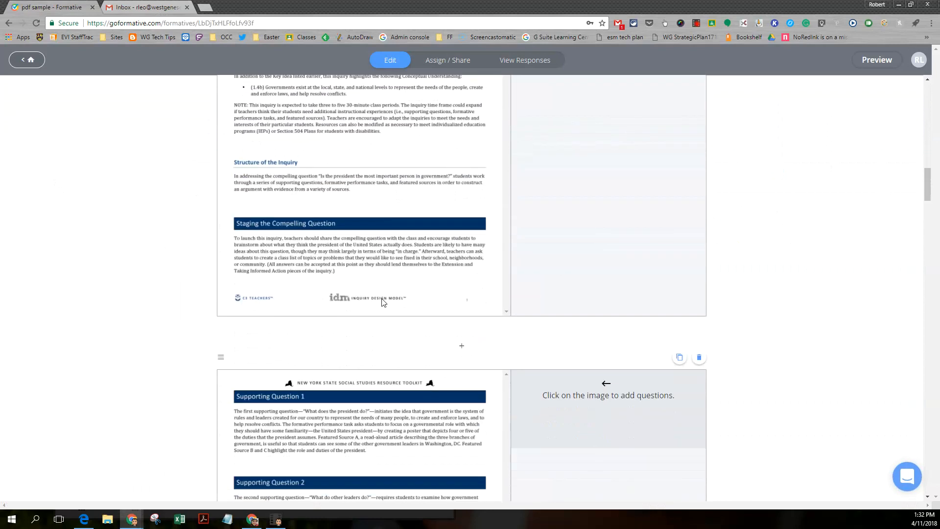
{"action": "scroll", "coordinate": [382, 302], "scroll_direction": "down", "scroll_amount": 6}
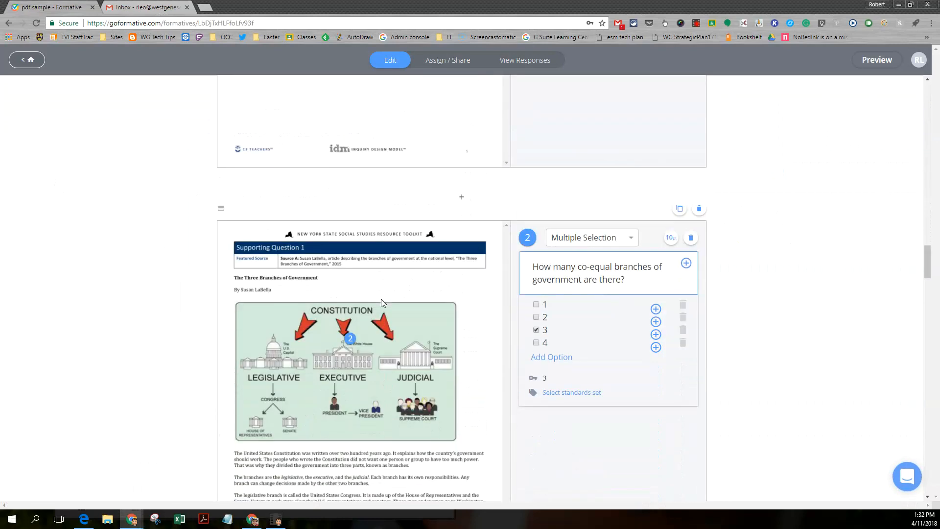
{"action": "scroll", "coordinate": [383, 303], "scroll_direction": "up", "scroll_amount": 11}
{"action": "scroll", "coordinate": [382, 302], "scroll_direction": "up", "scroll_amount": 10}
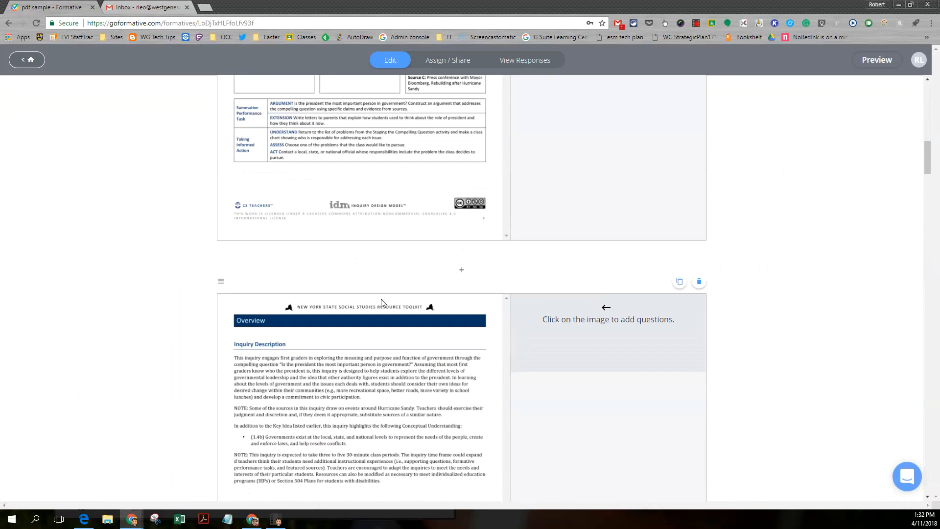
{"action": "scroll", "coordinate": [383, 302], "scroll_direction": "up", "scroll_amount": 6}
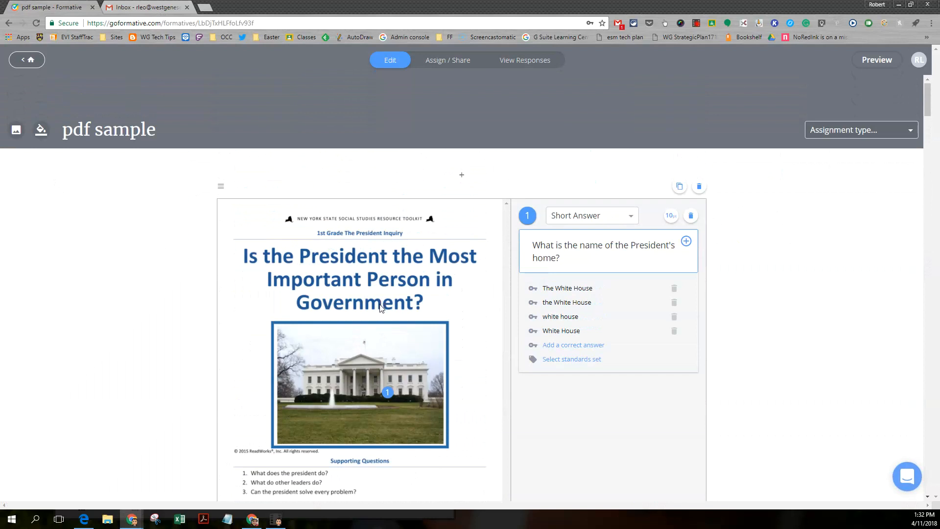
- Change the type of question 1 to Multiple Choice, accepting the deletion of its existing answers
{"action": "scroll", "coordinate": [419, 281], "scroll_direction": "down", "scroll_amount": 2}
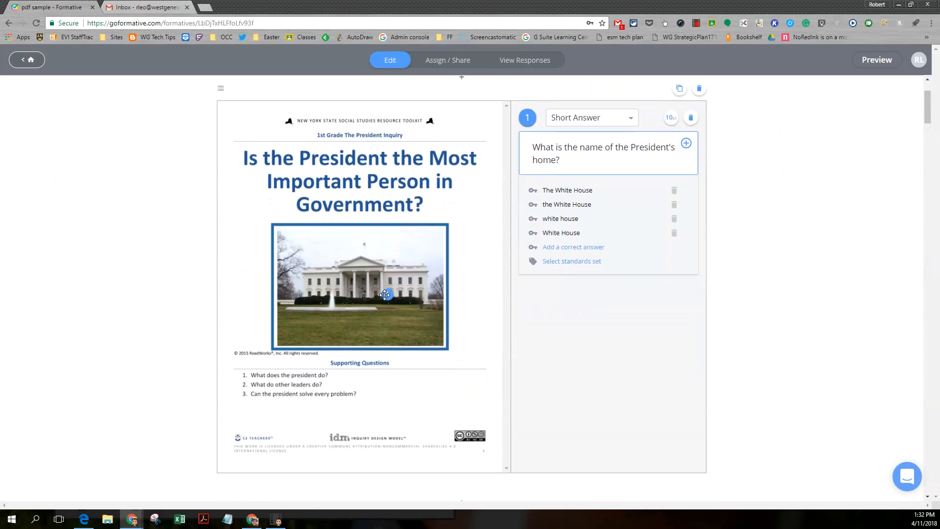
{"action": "left_click", "coordinate": [633, 119]}
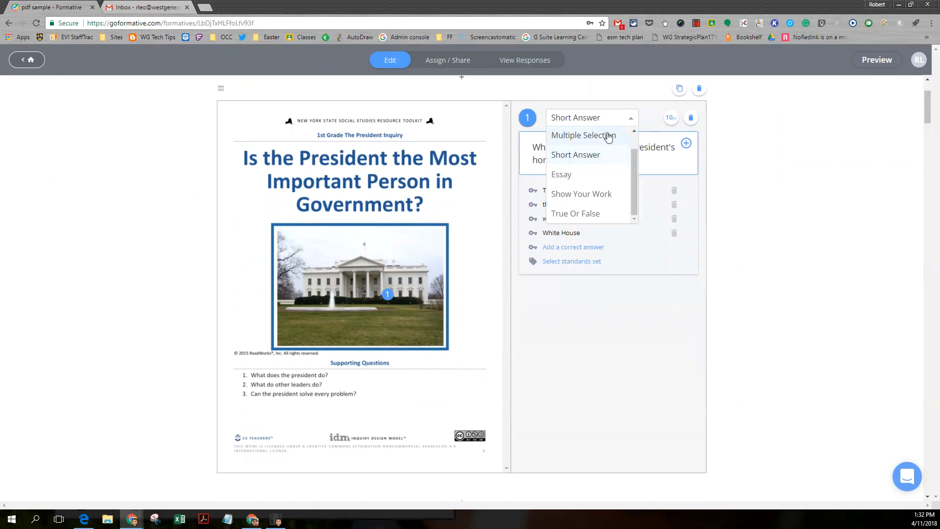
{"action": "scroll", "coordinate": [633, 173], "scroll_direction": "up", "scroll_amount": 1}
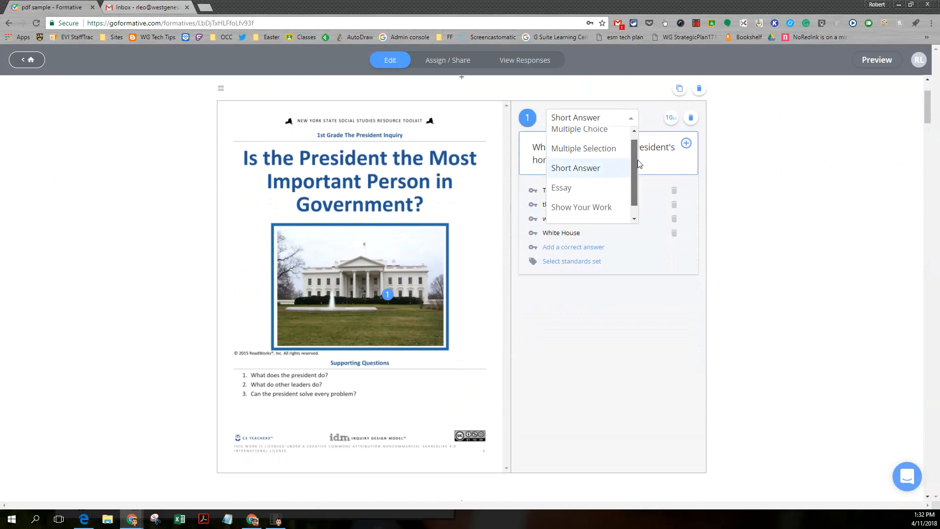
{"action": "left_click", "coordinate": [587, 136]}
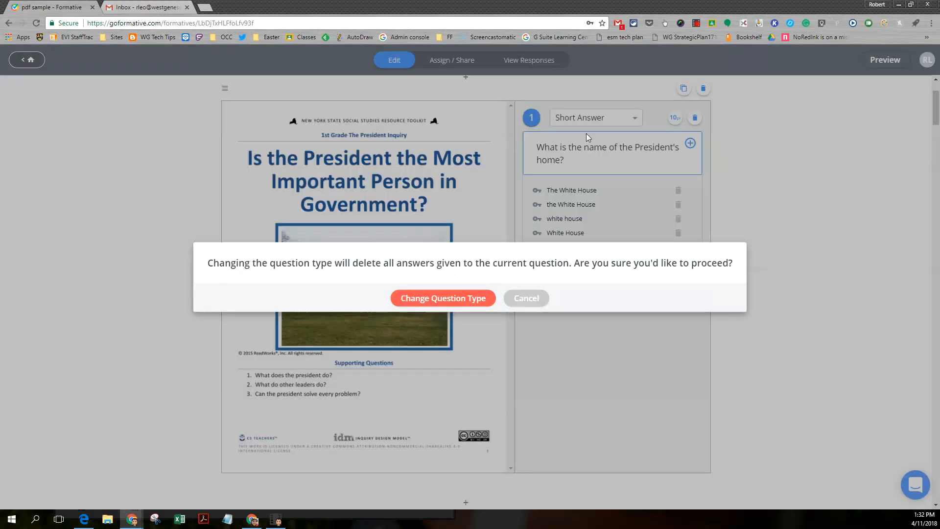
{"action": "left_click", "coordinate": [460, 300]}
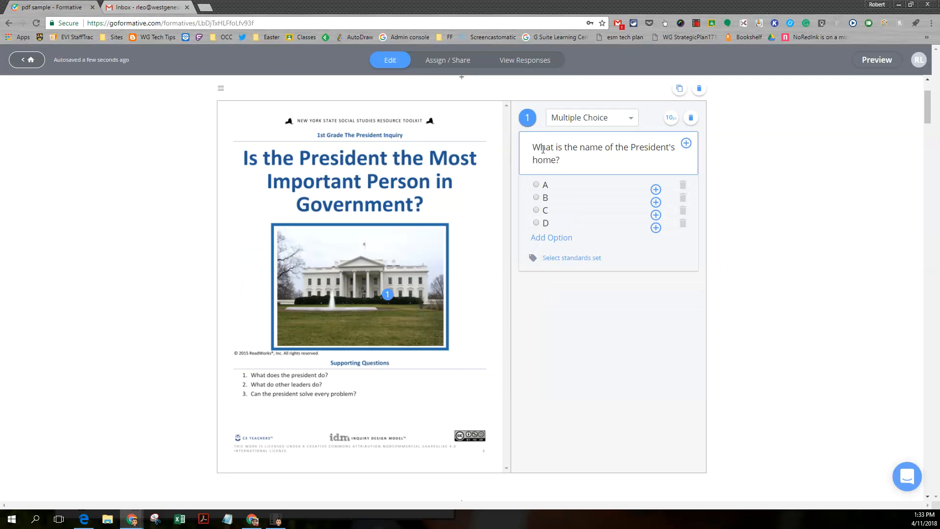
- Set the first two answer options of question 1 to "Capitol Hill" and "The Supreme Court"
{"action": "double_click", "coordinate": [547, 185]}
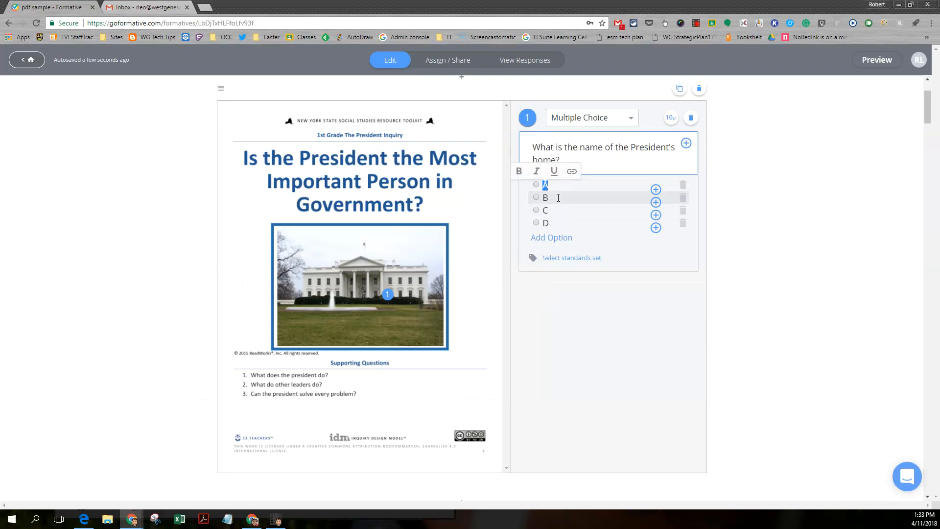
{"action": "type", "text": "C"}
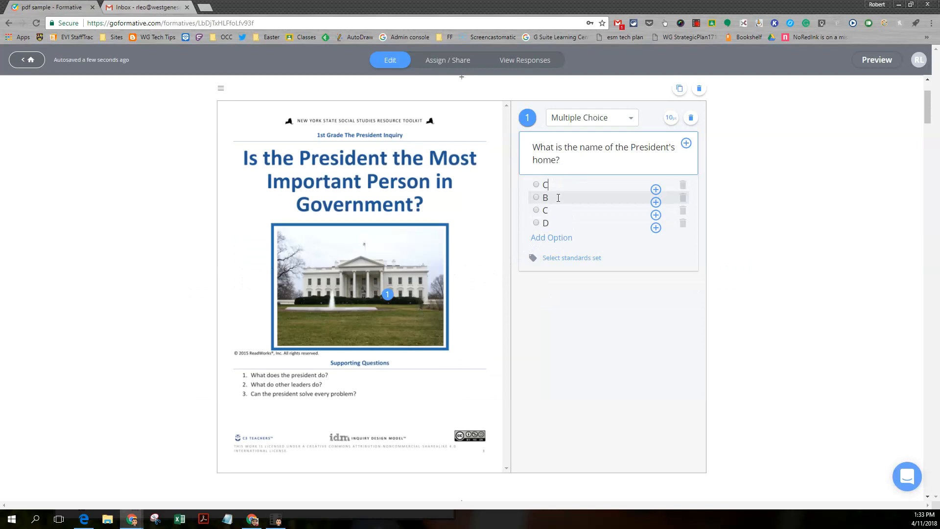
{"action": "type", "text": "papitol Hill"}
{"action": "double_click", "coordinate": [545, 198]}
{"action": "type", "text": "The Supreme Court"}
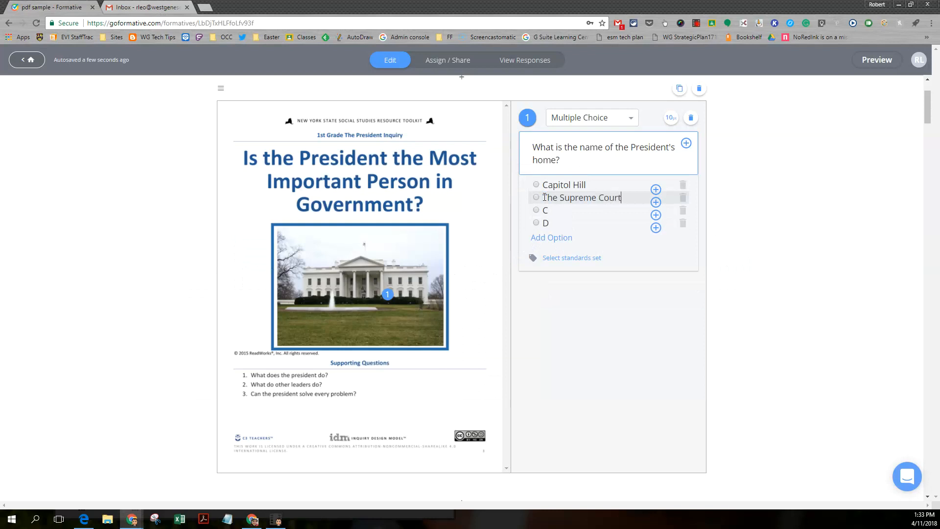
- Set the third and fourth answer options of question 1 to "Teh White Hourse" and "The Big House"
{"action": "double_click", "coordinate": [544, 210]}
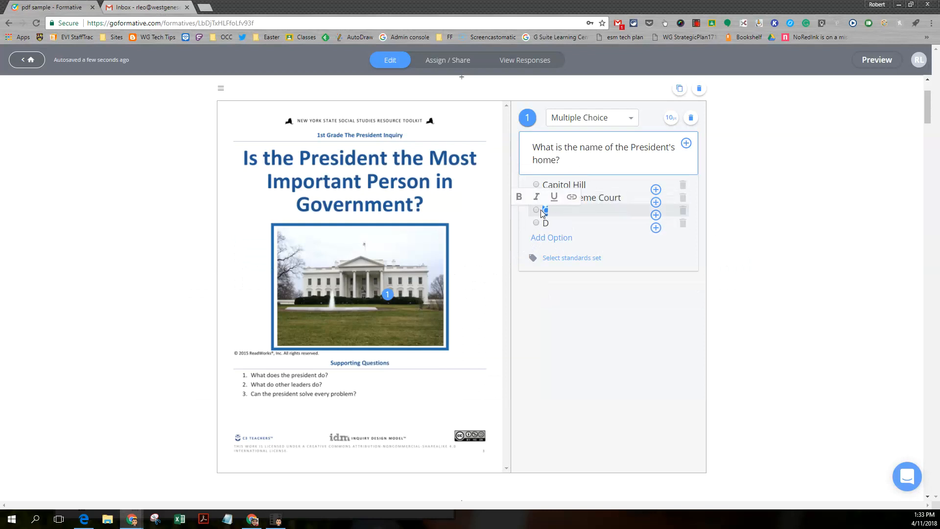
{"action": "type", "text": "The "}
{"action": "type", "text": "White Hourse"}
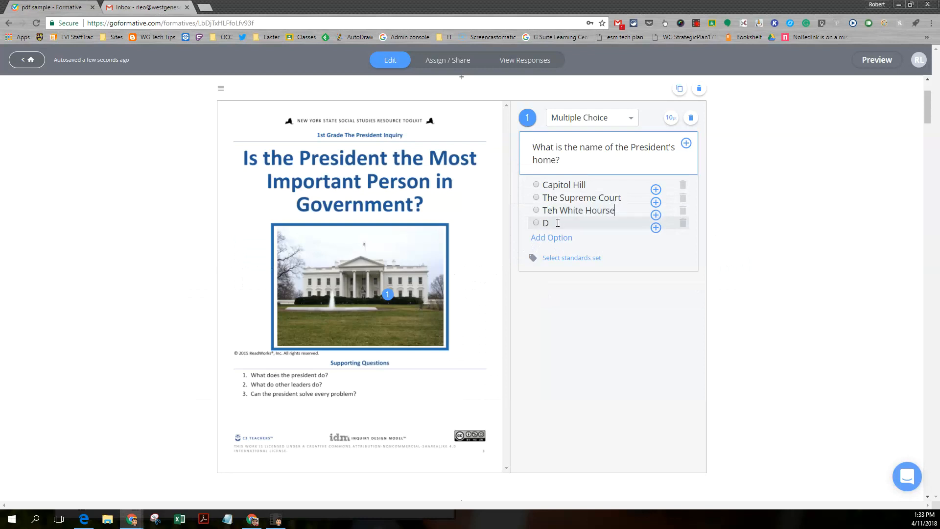
{"action": "double_click", "coordinate": [543, 223]}
{"action": "type", "text": "Teh e Bu"}
{"action": "key", "text": "BackSpace"}
{"action": "key", "text": "BackSpace"}
{"action": "type", "text": "Big House"}
- Mark the third option as the correct answer and correct its first word to "The"
{"action": "left_click", "coordinate": [537, 198]}
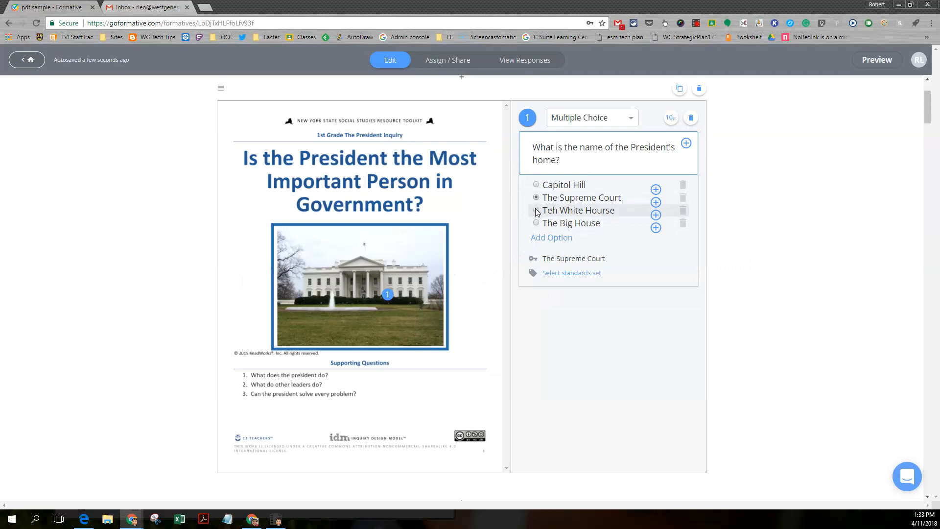
{"action": "left_click", "coordinate": [536, 210]}
{"action": "left_click", "coordinate": [559, 209]}
{"action": "key", "text": "BackSpace"}
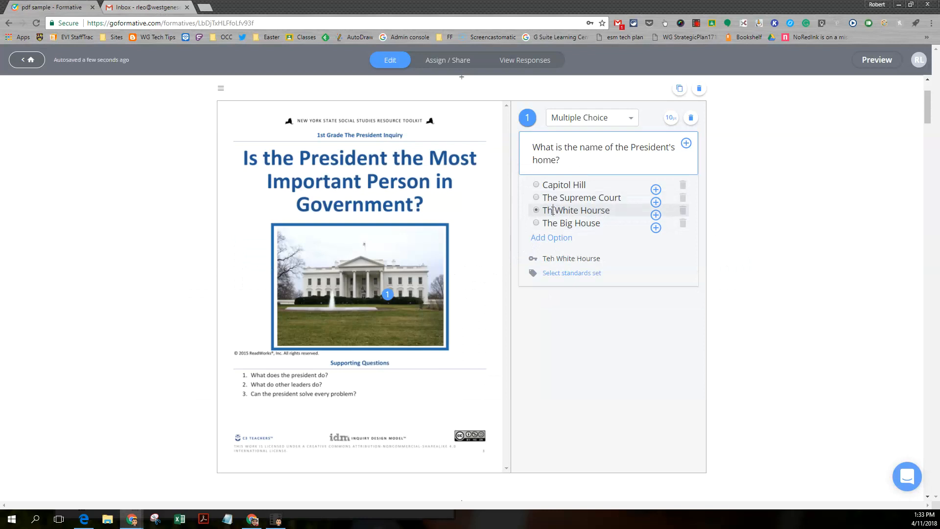
{"action": "type", "text": "e"}
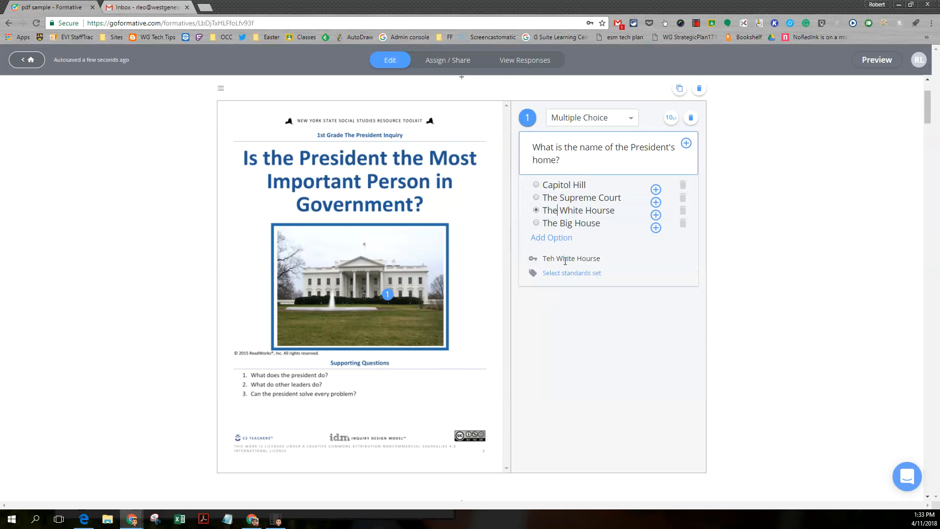
- Examine the question's points setting and the question types that can be placed on the following document pages
{"action": "scroll", "coordinate": [456, 406], "scroll_direction": "down", "scroll_amount": 3}
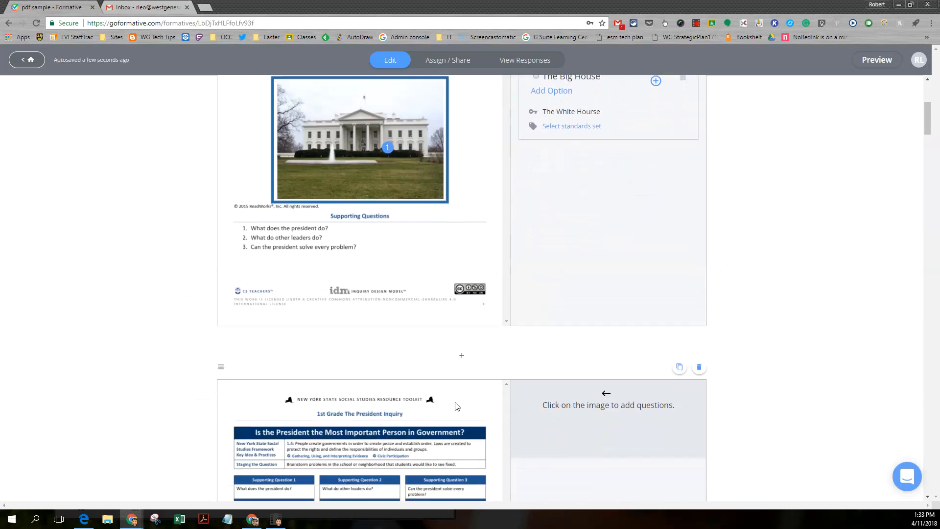
{"action": "scroll", "coordinate": [456, 405], "scroll_direction": "up", "scroll_amount": 5}
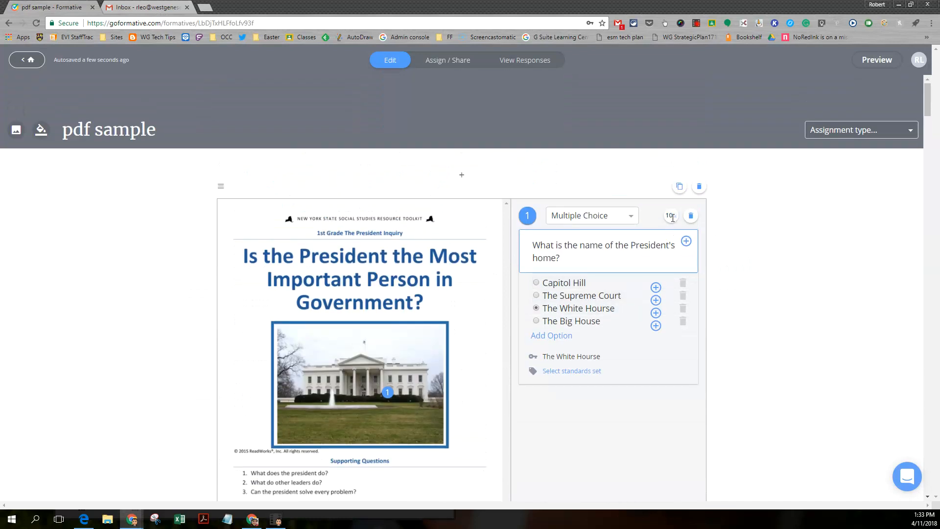
{"action": "scroll", "coordinate": [488, 392], "scroll_direction": "down", "scroll_amount": 6}
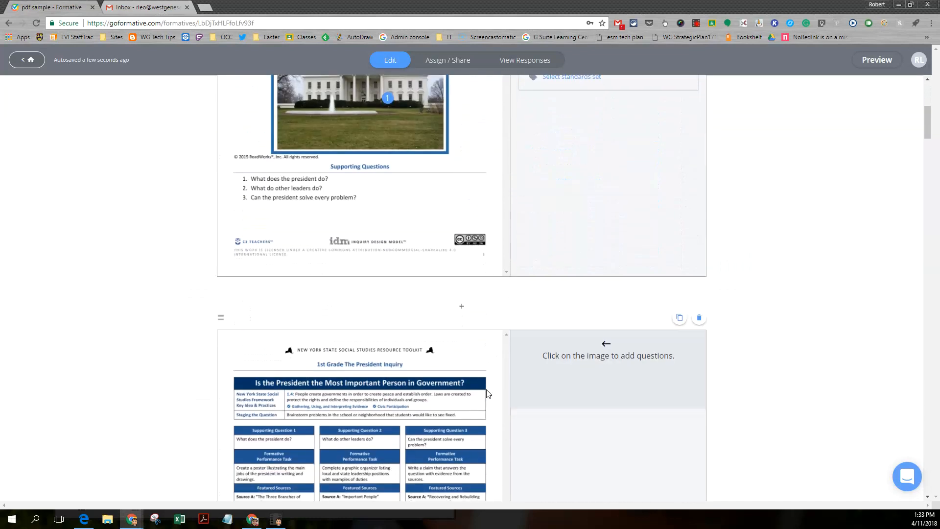
{"action": "scroll", "coordinate": [487, 392], "scroll_direction": "down", "scroll_amount": 6}
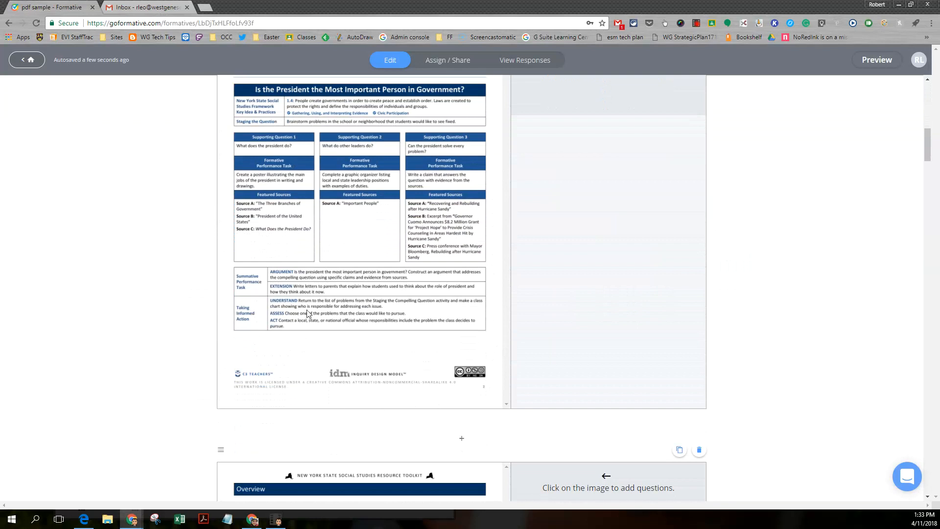
{"action": "left_click", "coordinate": [335, 288]}
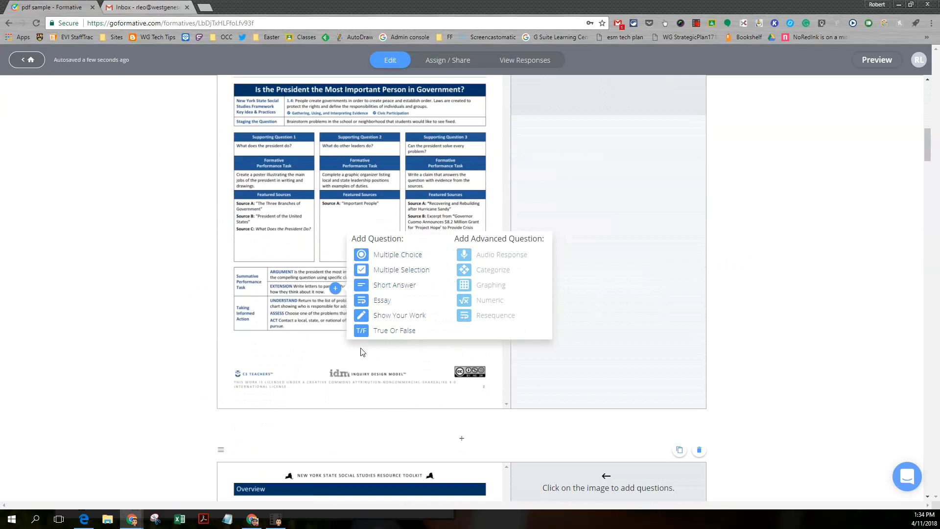
{"action": "scroll", "coordinate": [363, 352], "scroll_direction": "down", "scroll_amount": 8}
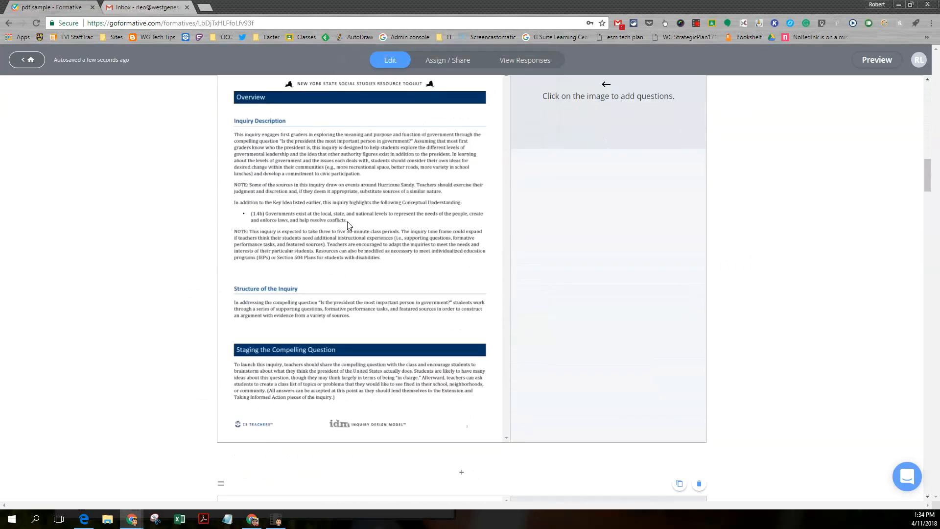
{"action": "left_click", "coordinate": [345, 229]}
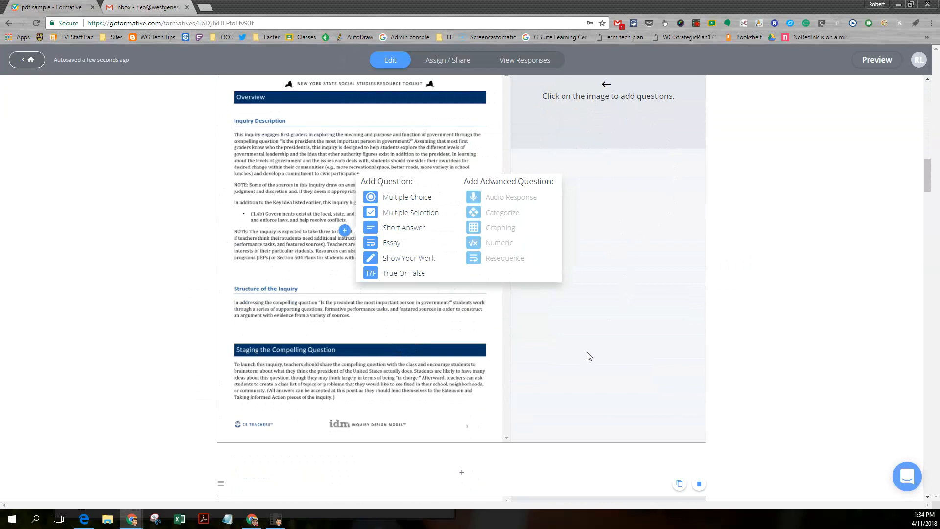
{"action": "scroll", "coordinate": [587, 356], "scroll_direction": "up", "scroll_amount": 10}
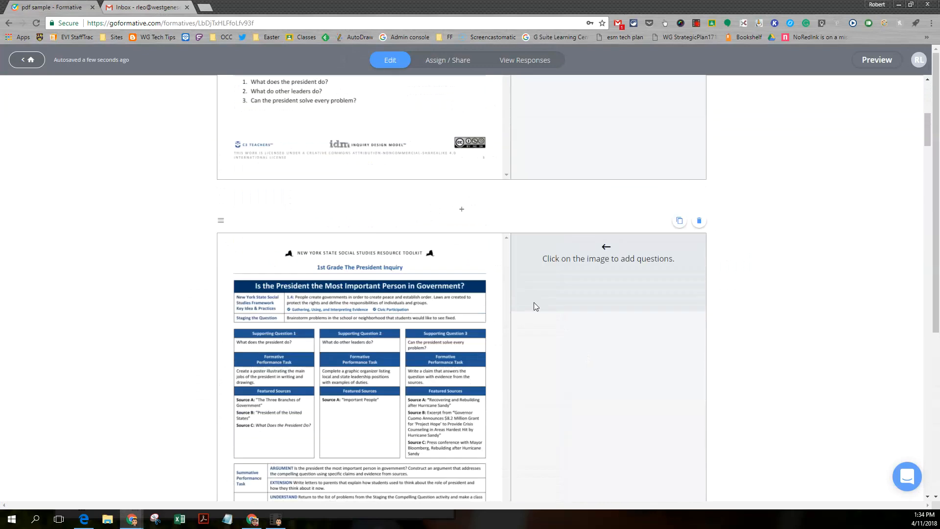
- Return to the formatives list, create a new formative and title it "Demo for Video"
{"action": "left_click", "coordinate": [22, 63]}
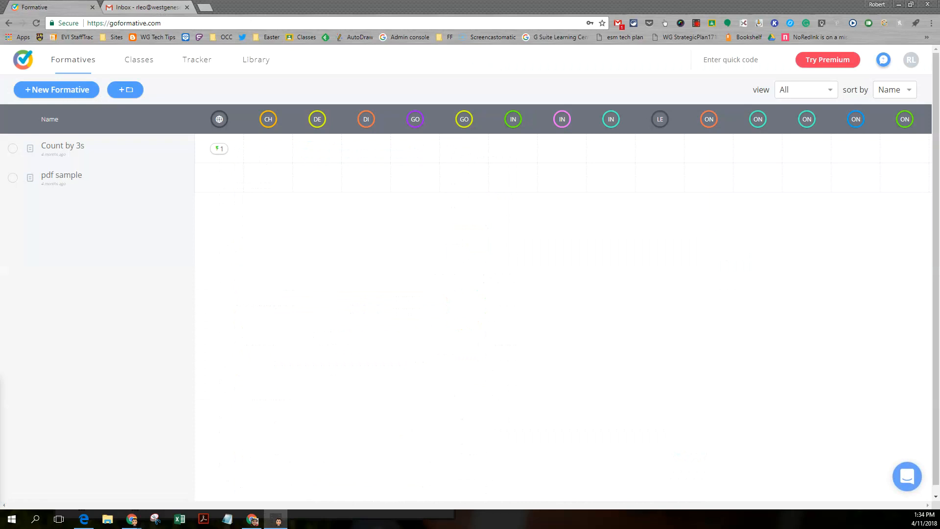
{"action": "left_click", "coordinate": [65, 95]}
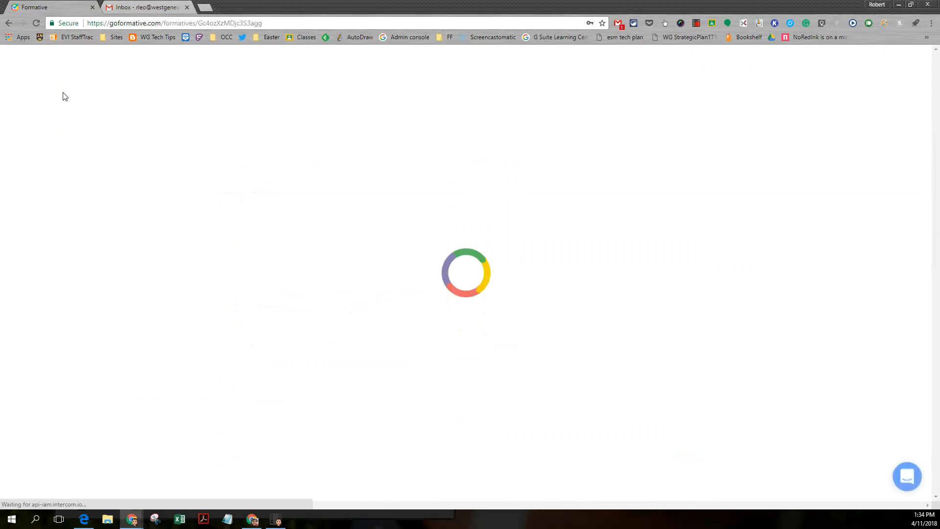
{"action": "left_click", "coordinate": [101, 129]}
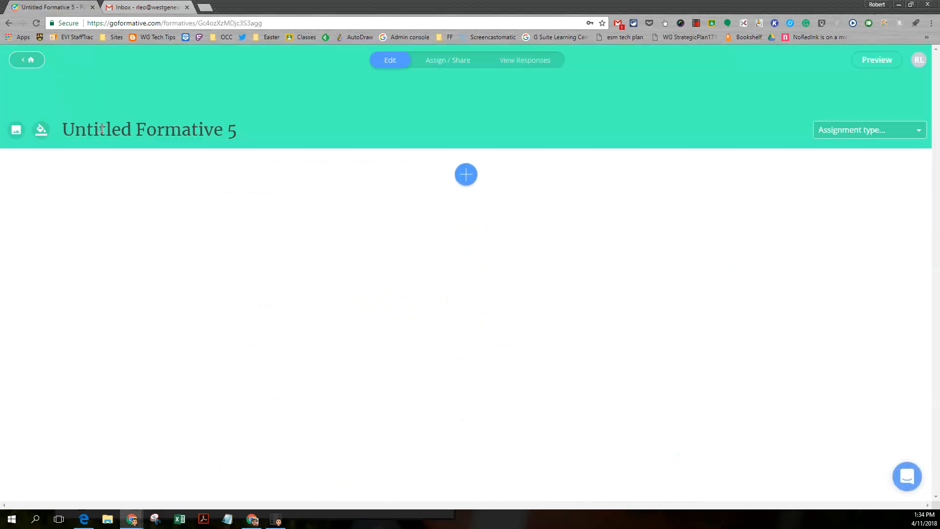
{"action": "triple_click", "coordinate": [102, 129]}
{"action": "type", "text": "De"}
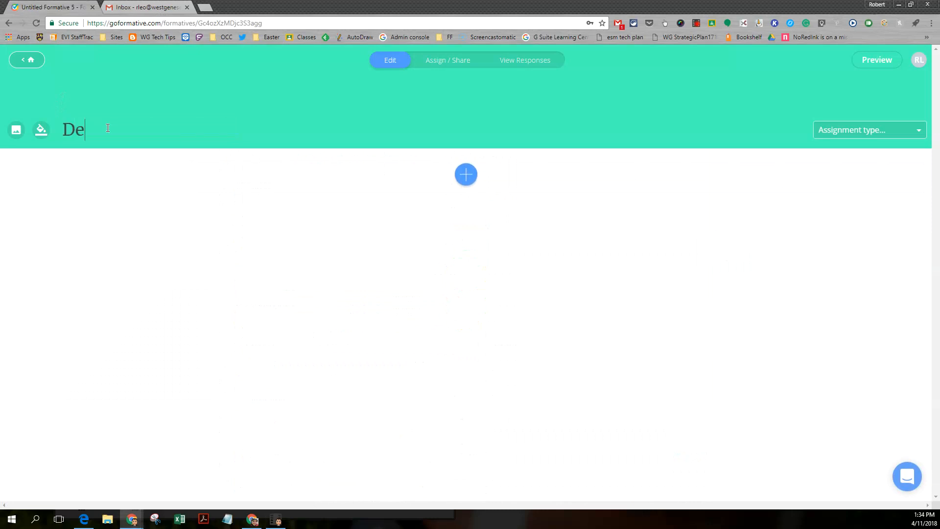
{"action": "type", "text": "mo for Video"}
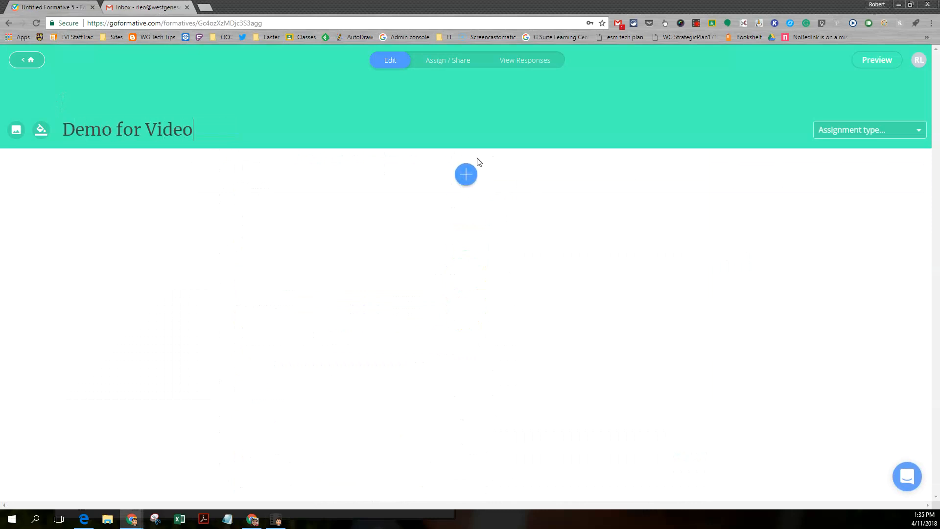
- Add an image to the formative, uploading the map file "glhg62017 exampw pdf" from the Desktop
{"action": "left_click", "coordinate": [465, 184]}
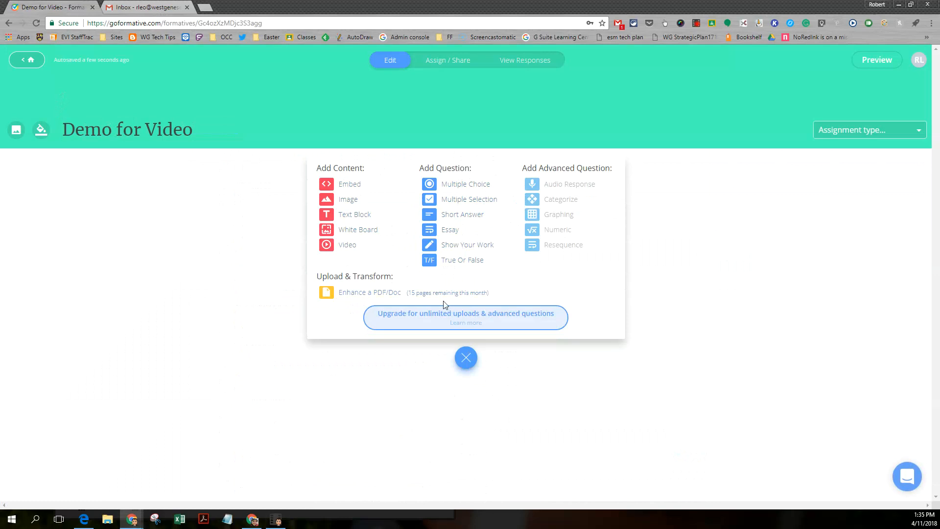
{"action": "left_click", "coordinate": [343, 205]}
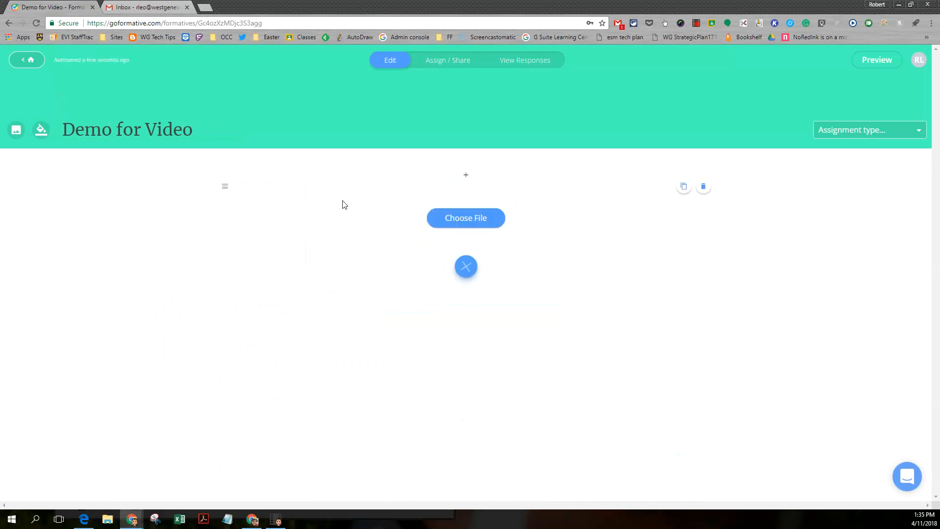
{"action": "left_click", "coordinate": [462, 221]}
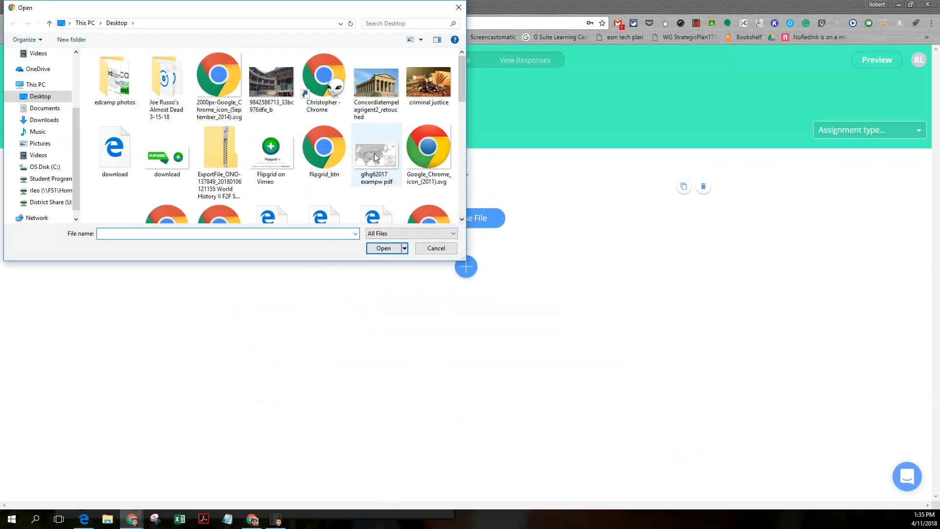
{"action": "left_click", "coordinate": [373, 153]}
{"action": "double_click", "coordinate": [373, 152]}
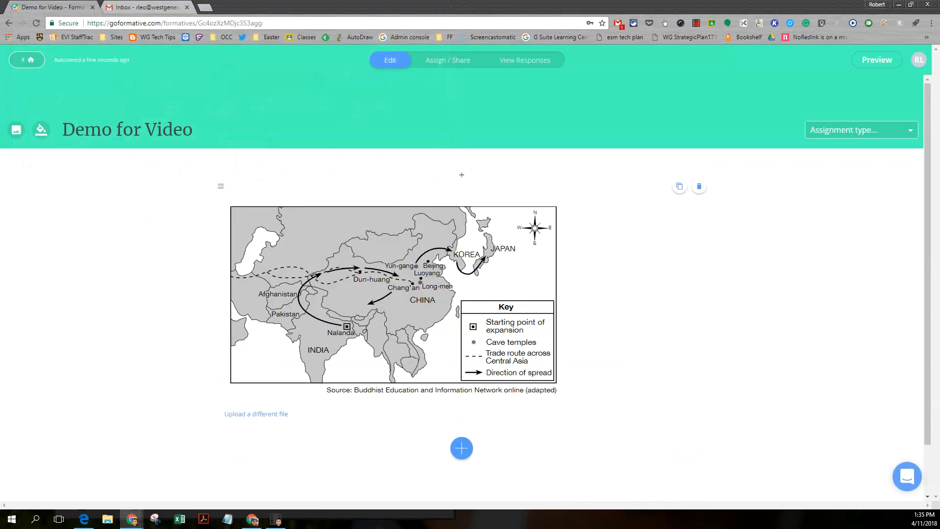
- Add a Multiple Choice question: "Based on the information on this map, which location represents the easternmost spread of Buddhism from its starting point of expansion?"
{"action": "scroll", "coordinate": [462, 274], "scroll_direction": "down", "scroll_amount": 1}
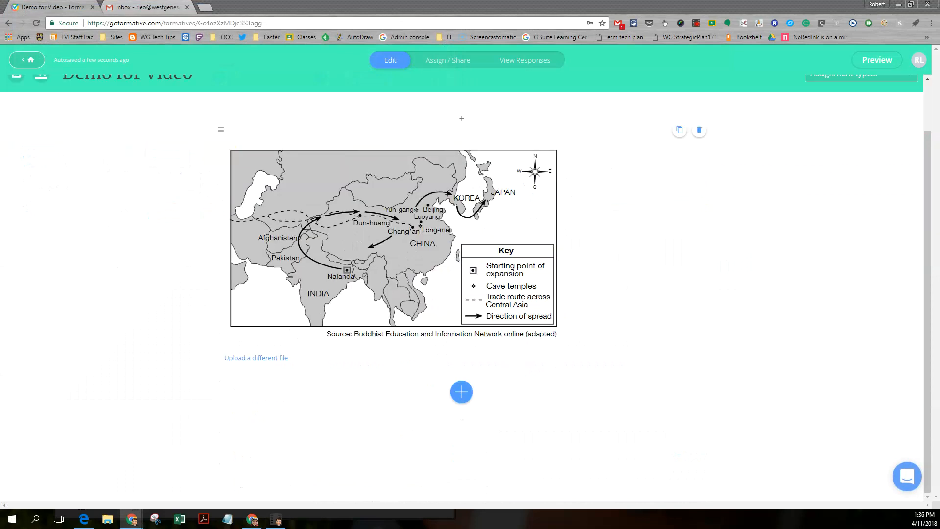
{"action": "left_click", "coordinate": [453, 391]}
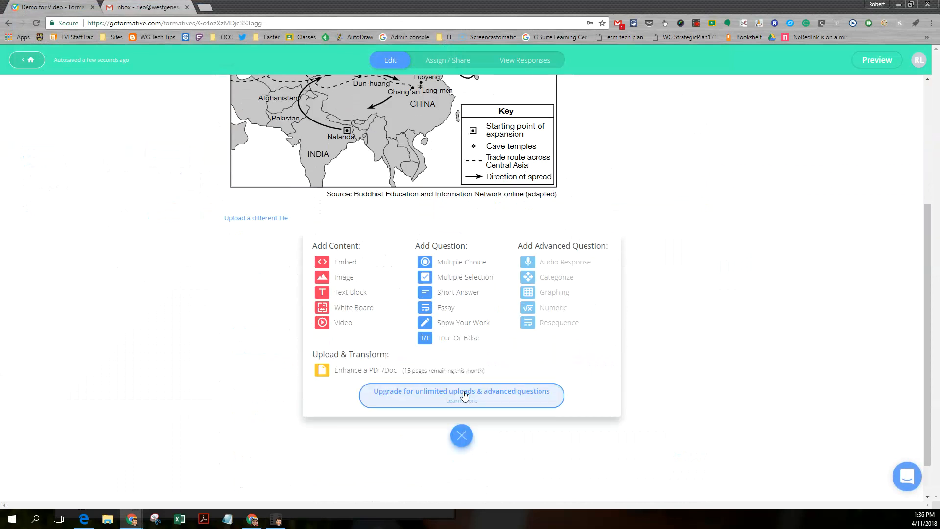
{"action": "left_click", "coordinate": [447, 267]}
{"action": "left_click", "coordinate": [293, 298]}
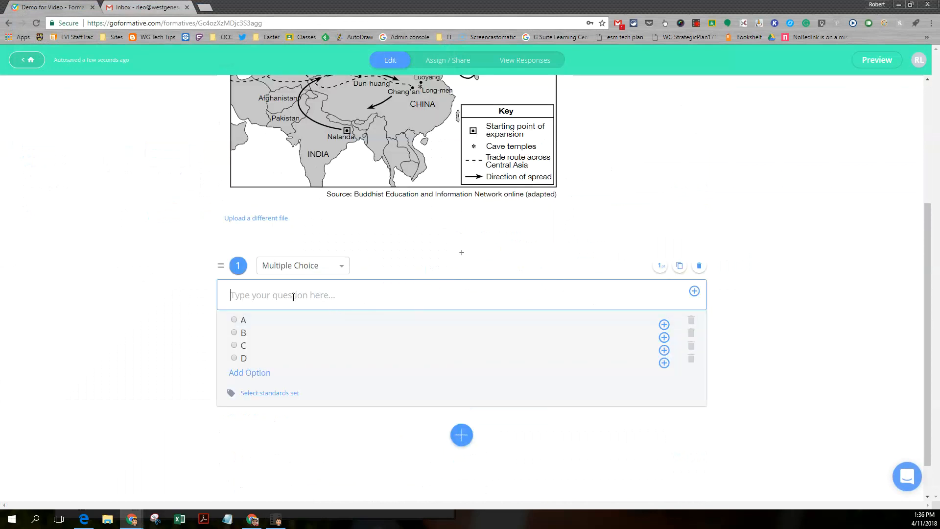
{"action": "type", "text": "Based on the information on this map, which location represents the easternmost spread of Buddhism from its starting point of expansion?"}
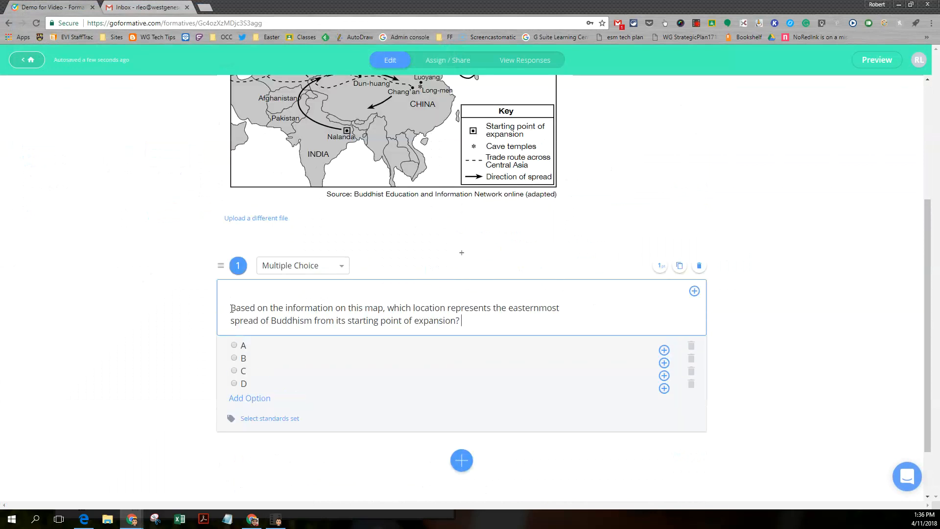
{"action": "key", "text": "BackSpace"}
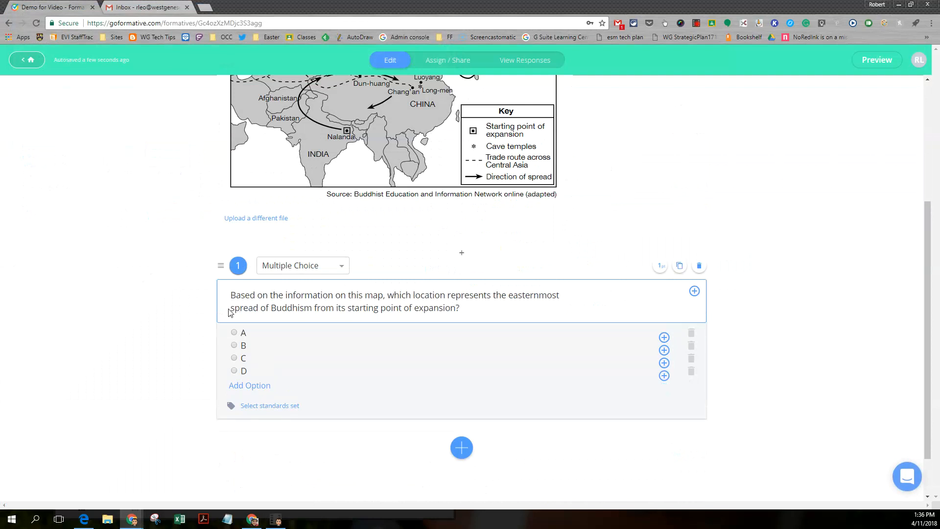
{"action": "key", "text": "BackSpace"}
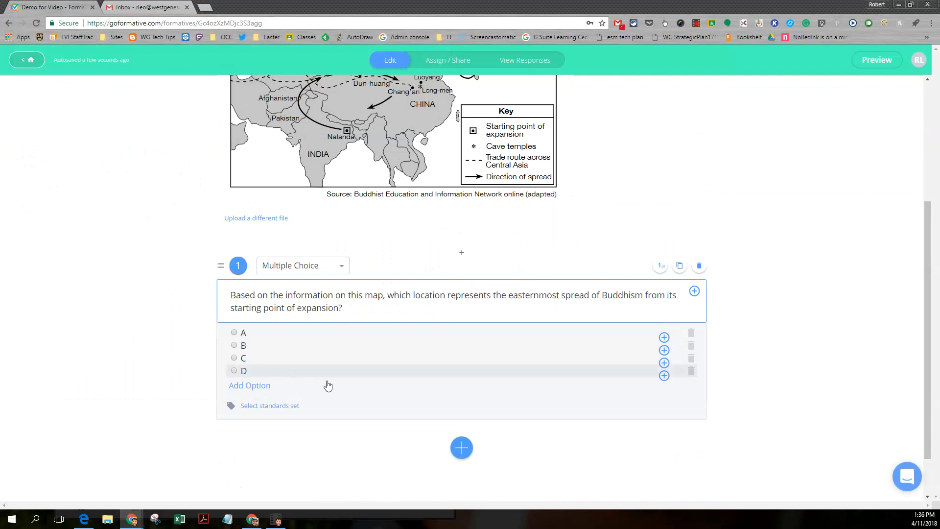
- Set the first three answer options of the map question to "Korea", "Japan" and "Yun-gang"
{"action": "left_click", "coordinate": [250, 335]}
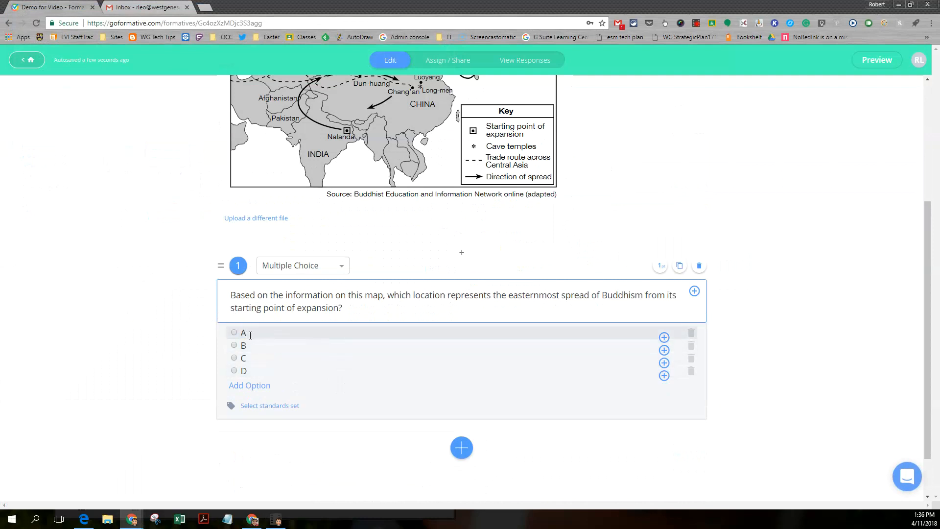
{"action": "type", "text": "Kore"}
{"action": "left_click", "coordinate": [247, 333]}
{"action": "key", "text": "BackSpace"}
{"action": "double_click", "coordinate": [245, 346]}
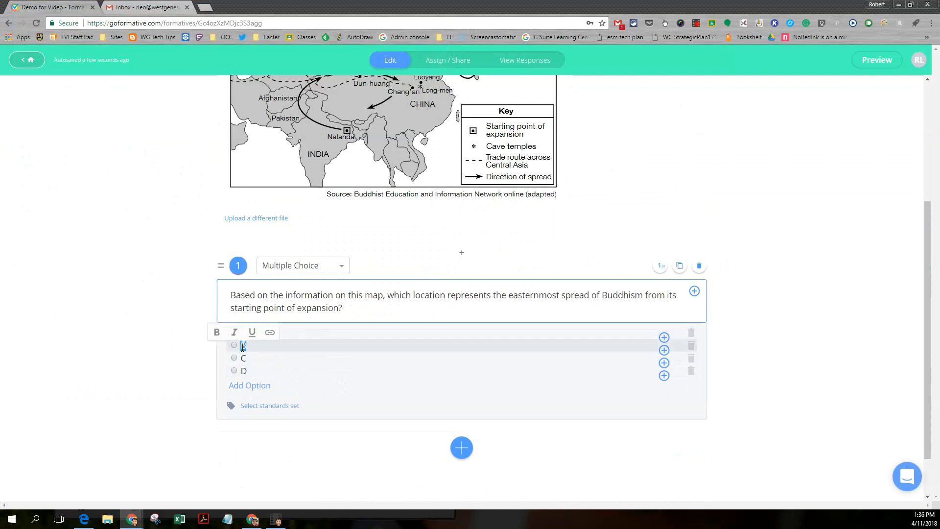
{"action": "type", "text": "Japan"}
{"action": "double_click", "coordinate": [246, 357]}
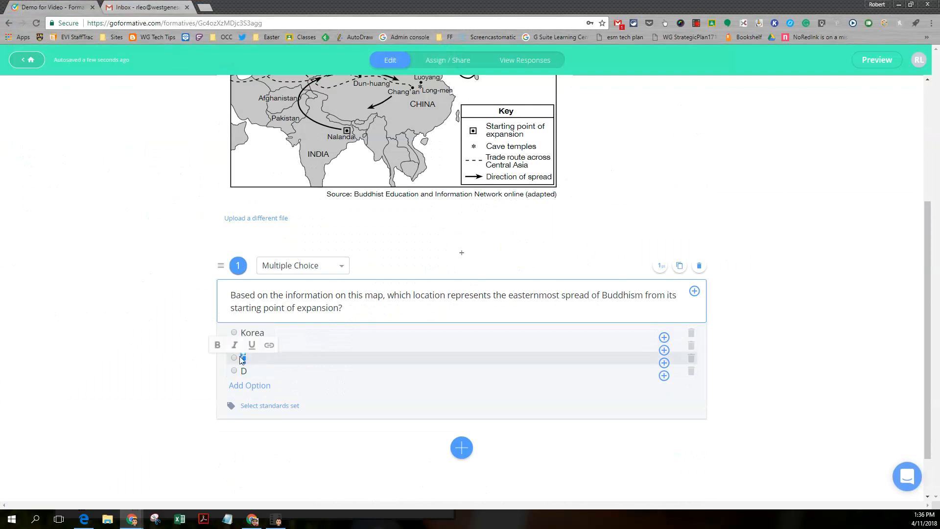
{"action": "type", "text": "Yun-gang"}
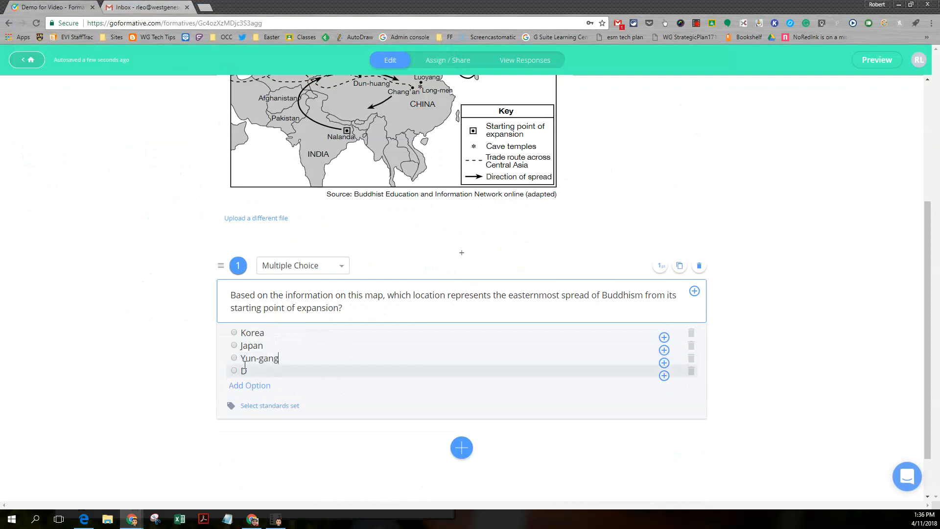
- Set the map question's fourth answer option to "Chang'an" and mark "Japan" as the correct answer
{"action": "double_click", "coordinate": [244, 370]}
{"action": "type", "text": "Chang'an"}
{"action": "left_click", "coordinate": [234, 346]}
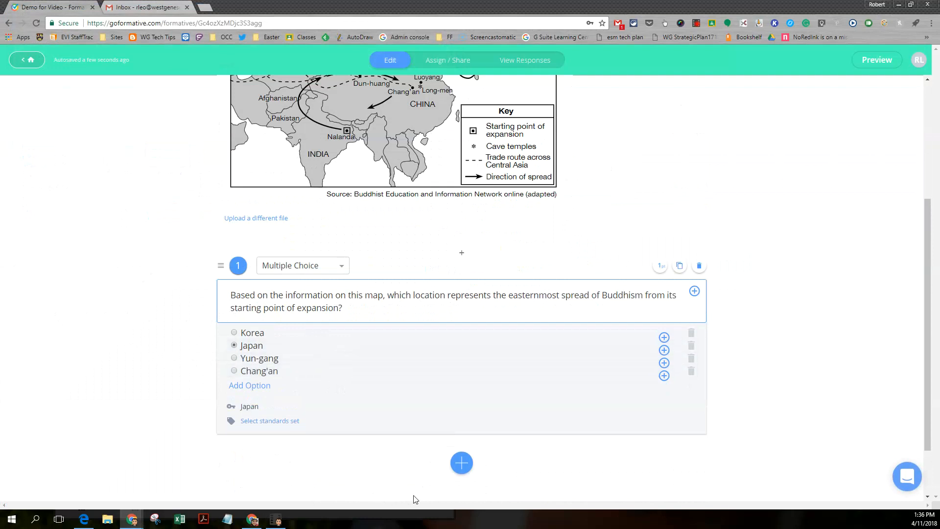
- Add a Show Your Work question below the map question and insert a Latex Math block in its question text
{"action": "left_click", "coordinate": [460, 465]}
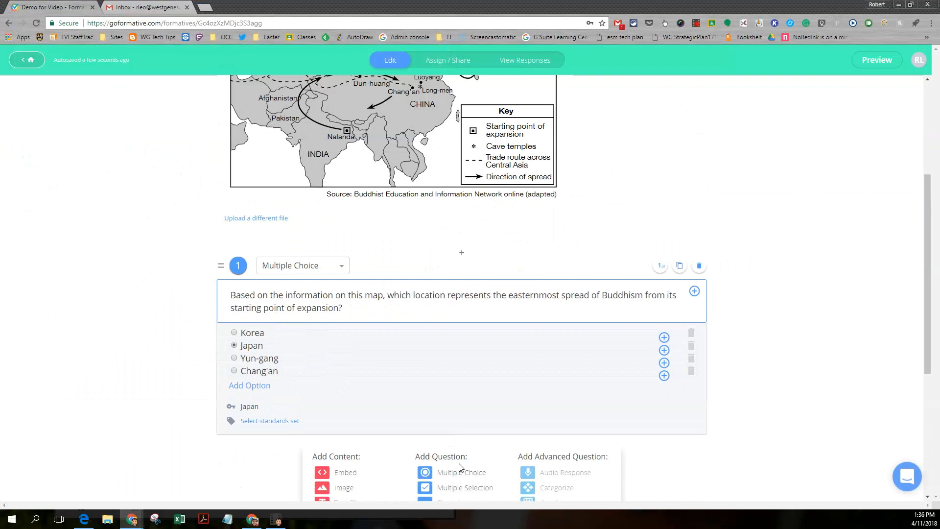
{"action": "scroll", "coordinate": [459, 466], "scroll_direction": "down", "scroll_amount": 2}
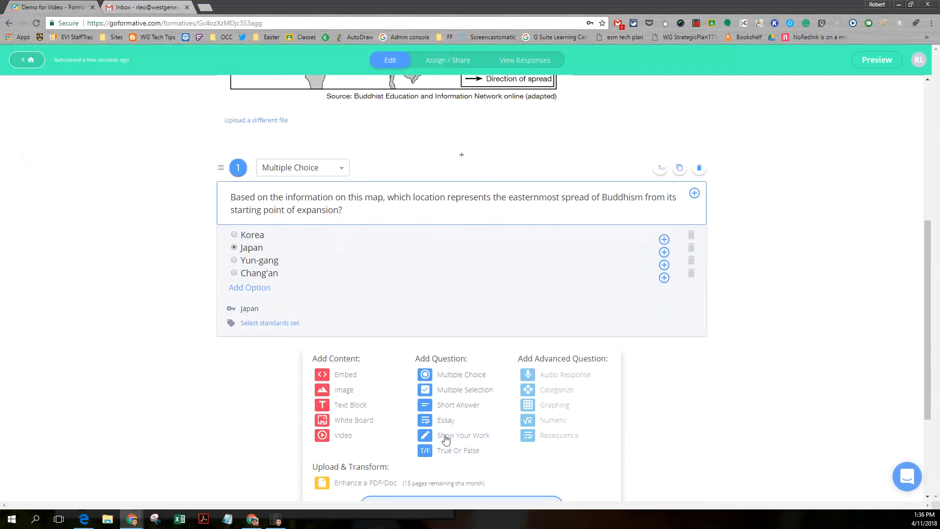
{"action": "left_click", "coordinate": [441, 437]}
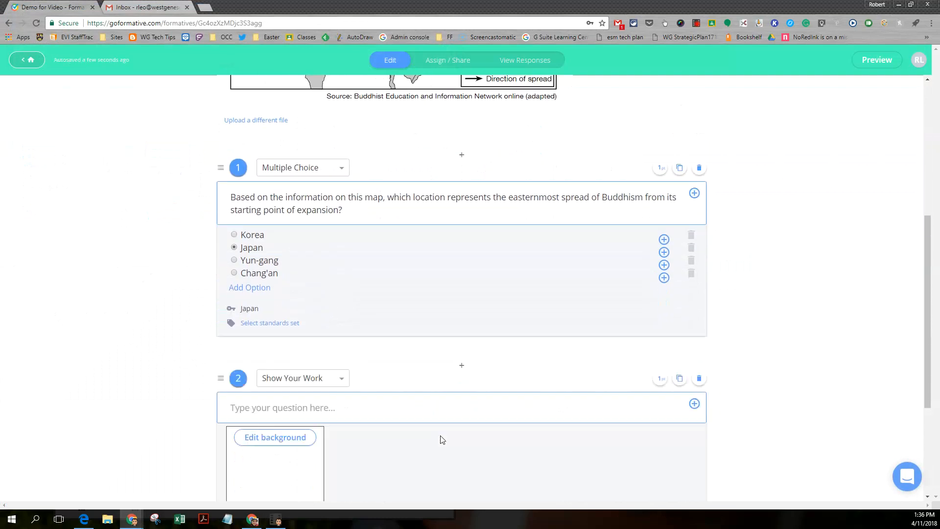
{"action": "left_click", "coordinate": [275, 406]}
{"action": "scroll", "coordinate": [268, 407], "scroll_direction": "down", "scroll_amount": 1}
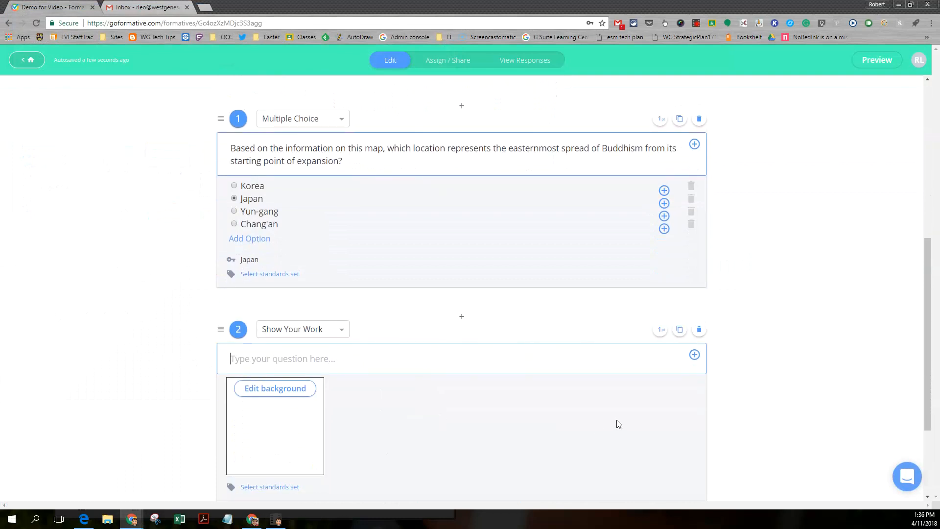
{"action": "left_click", "coordinate": [695, 355]}
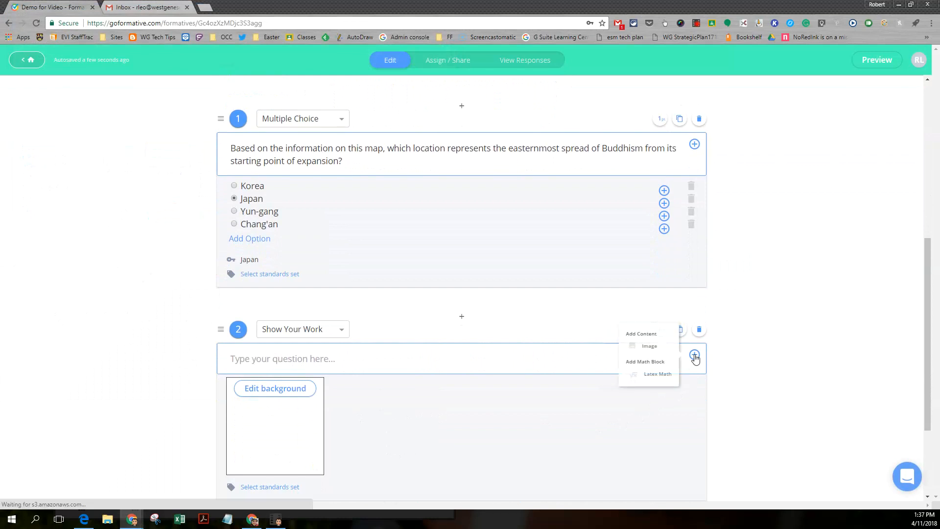
{"action": "left_click", "coordinate": [654, 376]}
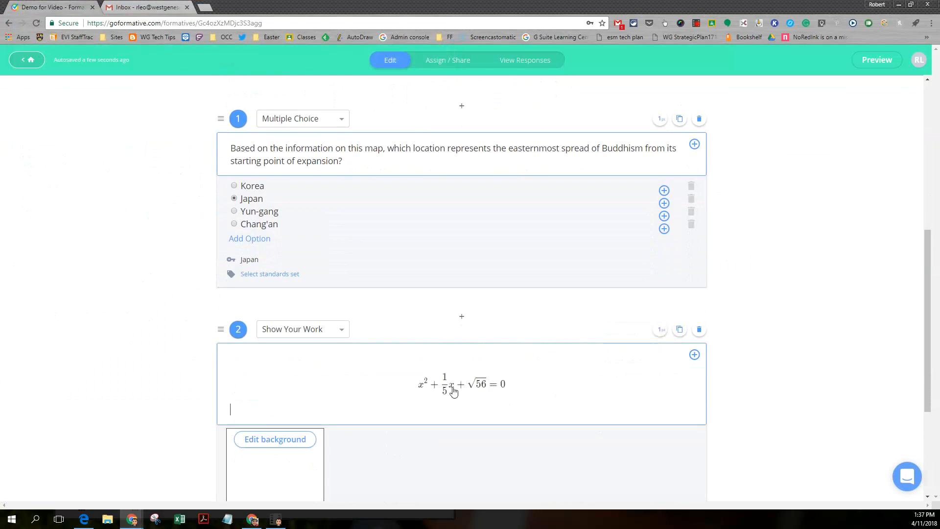
- Change the equation in question 2 to "3x + 1 = 2x + 8" and finish editing the math block
{"action": "left_click", "coordinate": [427, 384]}
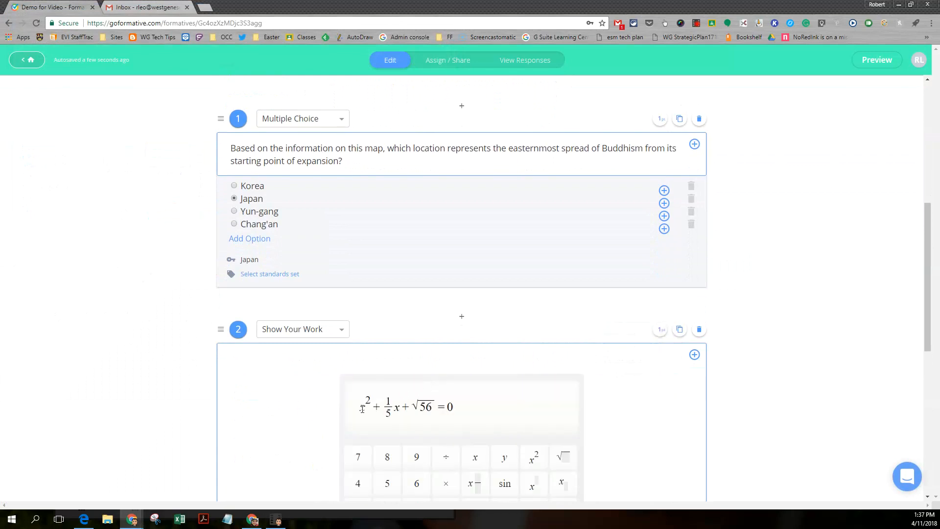
{"action": "left_click_drag", "start_coordinate": [362, 408], "coordinate": [367, 409]}
{"action": "type", "text": "3x"}
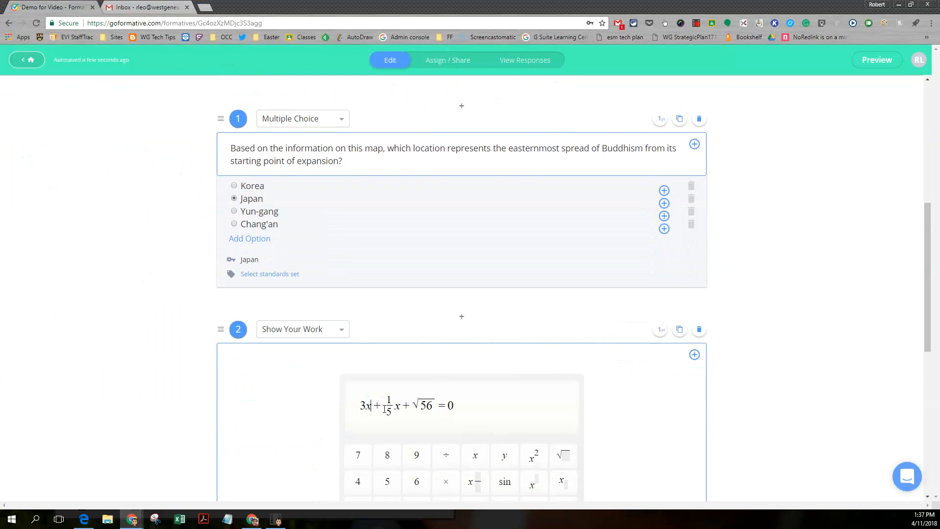
{"action": "left_click_drag", "start_coordinate": [388, 402], "coordinate": [408, 410]}
{"action": "type", "text": "1"}
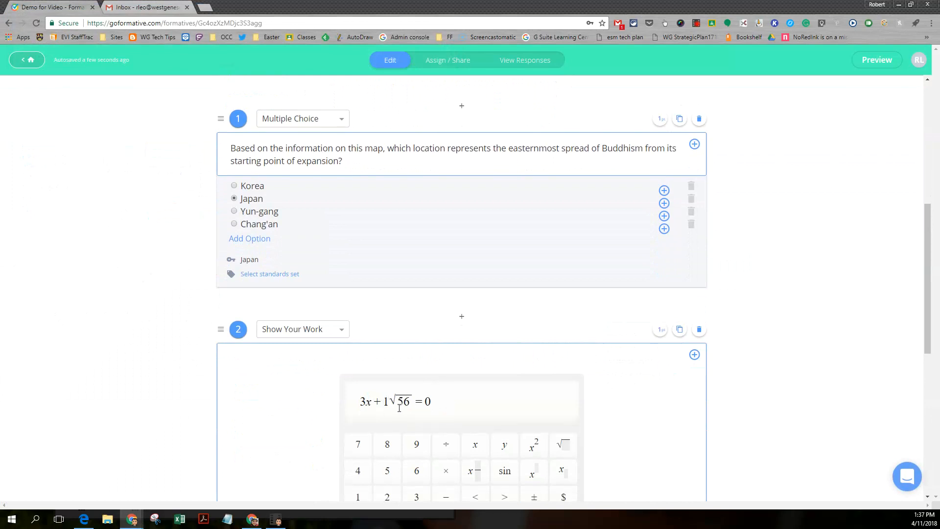
{"action": "left_click_drag", "start_coordinate": [391, 401], "coordinate": [438, 408]}
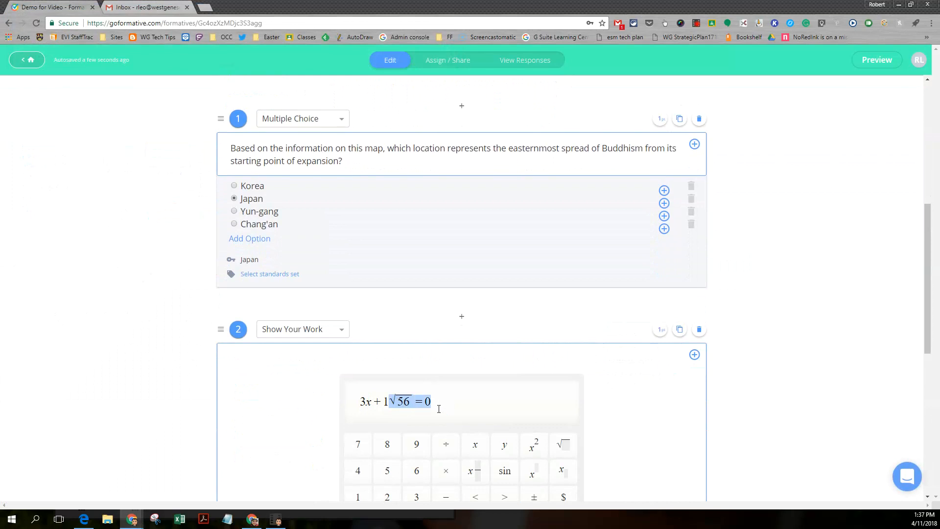
{"action": "type", "text": "="}
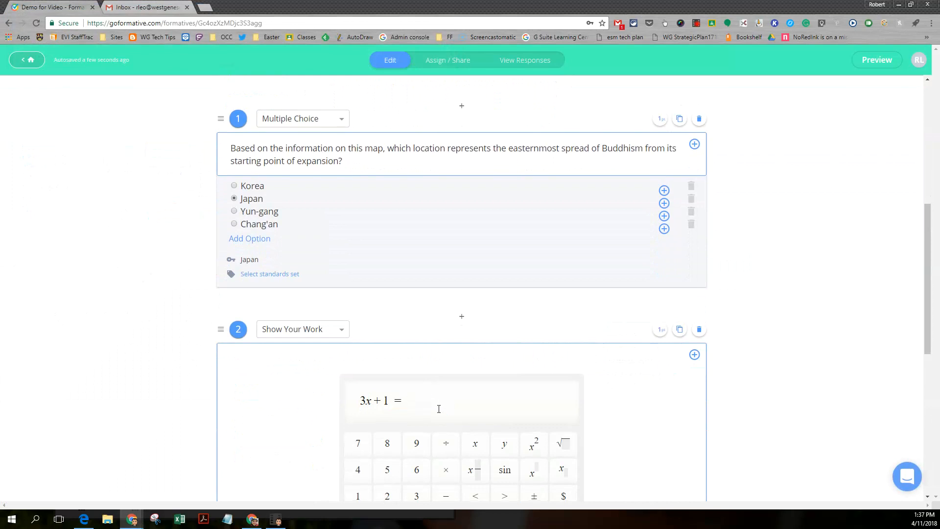
{"action": "type", "text": "2x +8"}
{"action": "scroll", "coordinate": [460, 391], "scroll_direction": "down", "scroll_amount": 3}
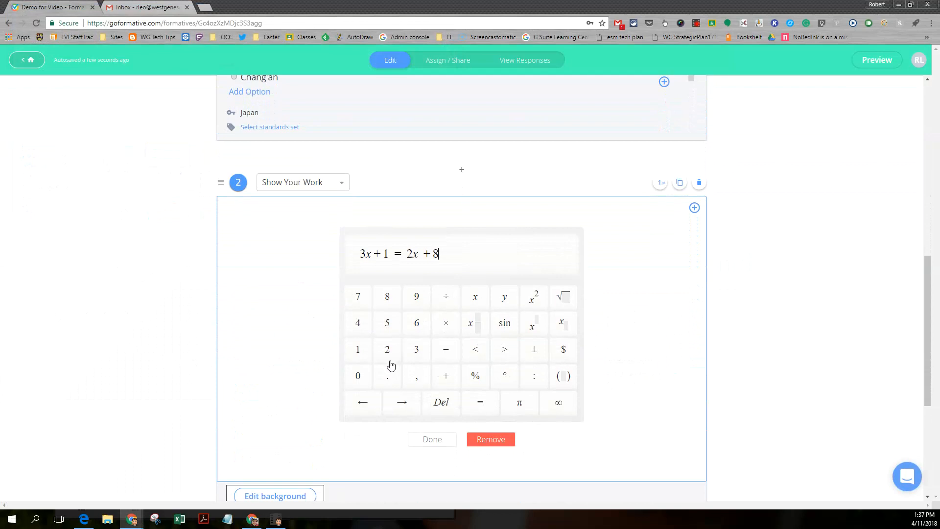
{"action": "left_click", "coordinate": [433, 441]}
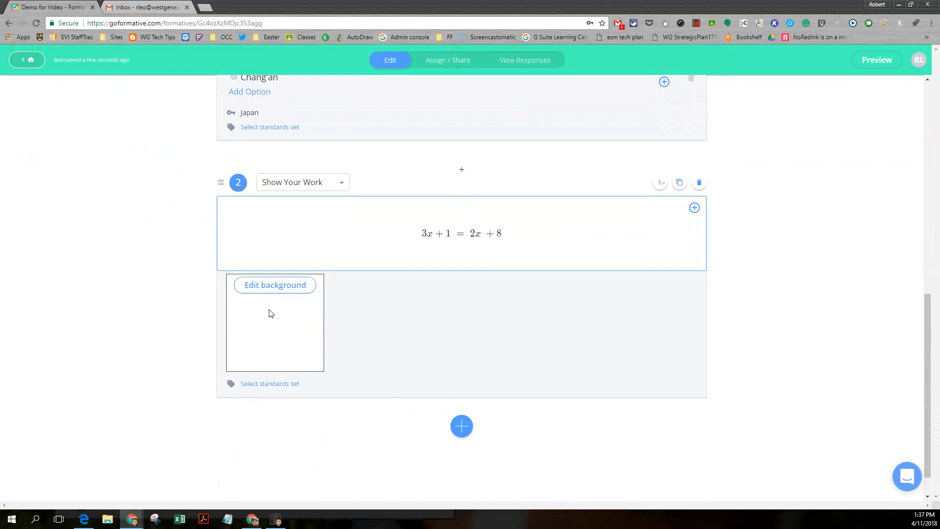
{"action": "left_click", "coordinate": [461, 426]}
{"action": "scroll", "coordinate": [430, 433], "scroll_direction": "down", "scroll_amount": 2}
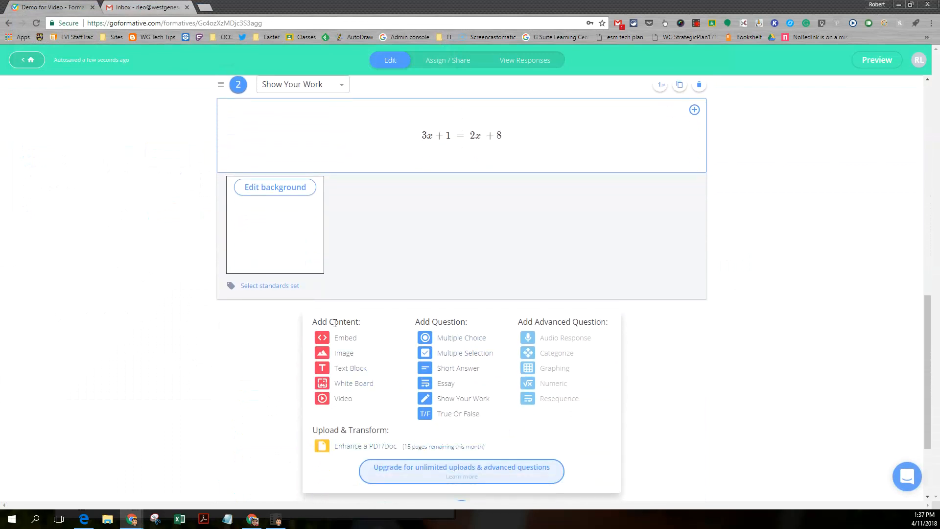
{"action": "left_click", "coordinate": [336, 399]}
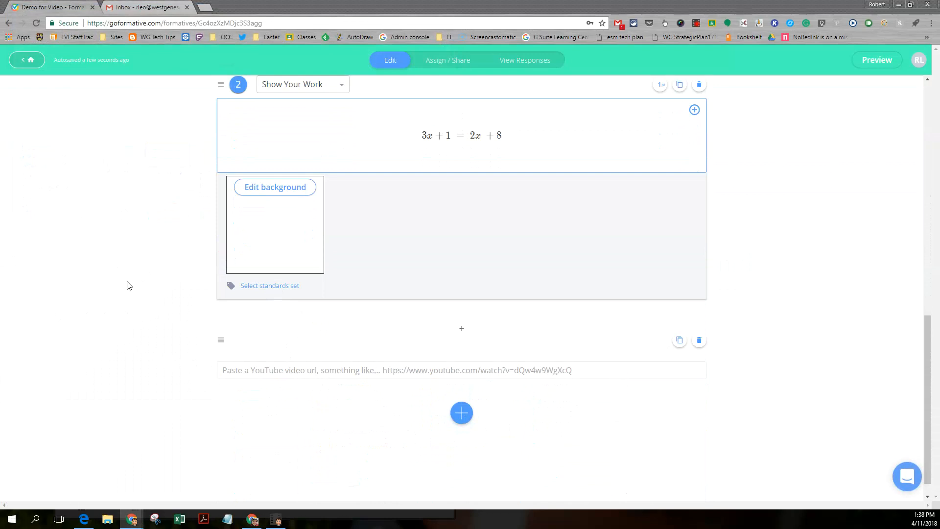
{"action": "left_click", "coordinate": [404, 371]}
{"action": "type", "text": "https://www.youtube.com/watch?v=jPEYpryMp2s"}
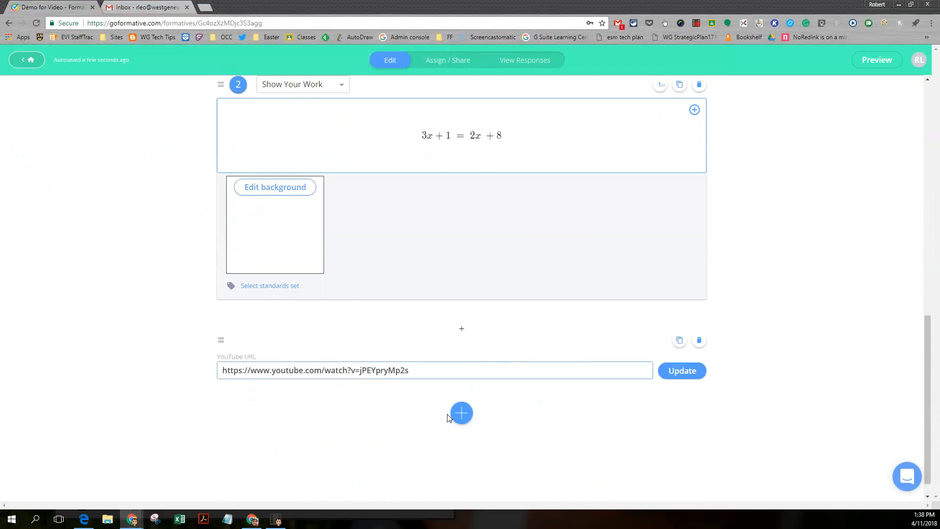
{"action": "left_click", "coordinate": [682, 371]}
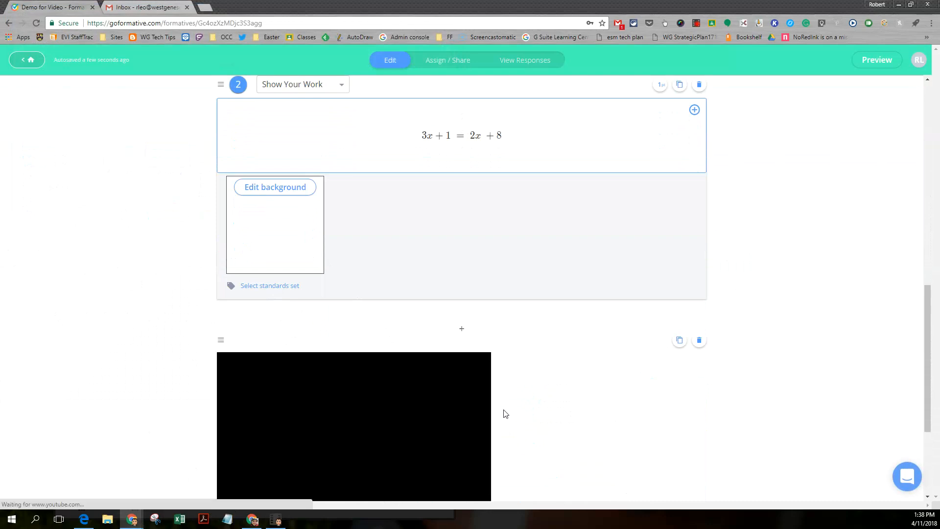
- Add a Multiple Choice question below the video with the text "Who is Han Solo's sidekick?"
{"action": "scroll", "coordinate": [447, 368], "scroll_direction": "down", "scroll_amount": 3}
{"action": "scroll", "coordinate": [448, 368], "scroll_direction": "down", "scroll_amount": 1}
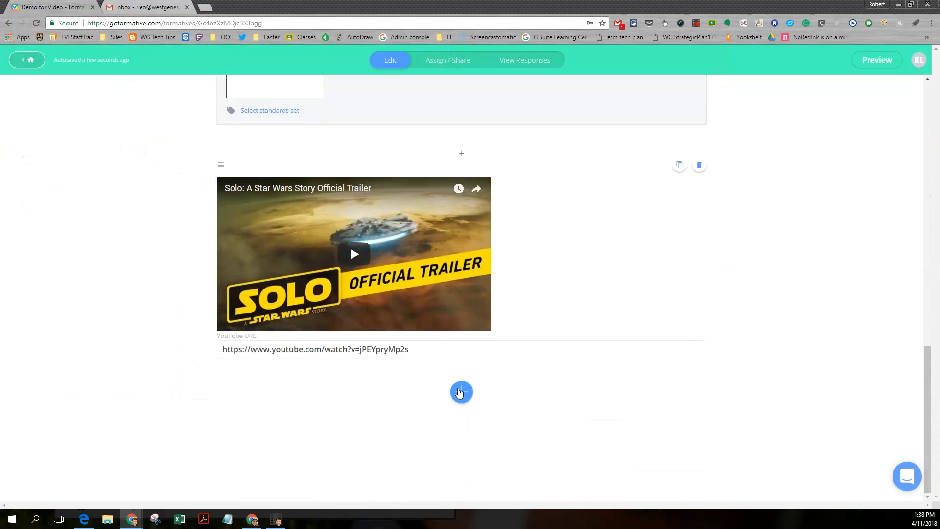
{"action": "left_click", "coordinate": [460, 392]}
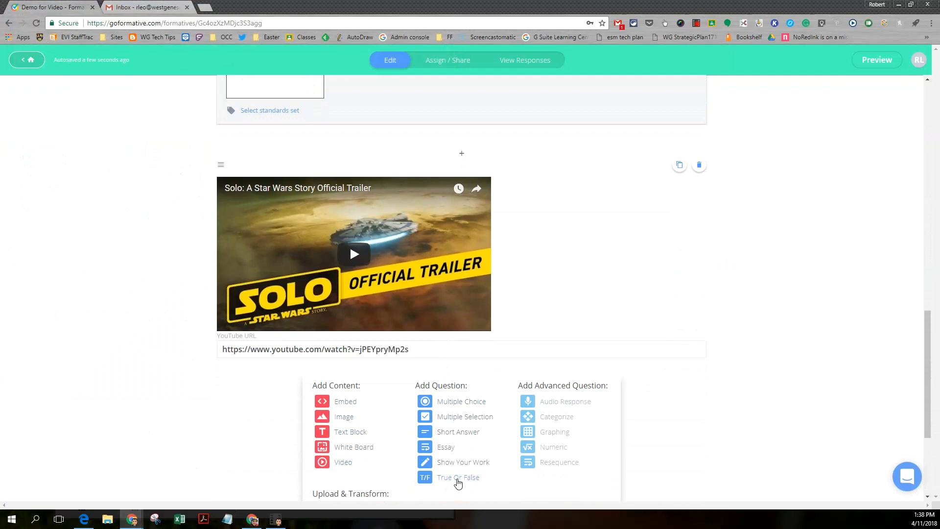
{"action": "left_click", "coordinate": [440, 402]}
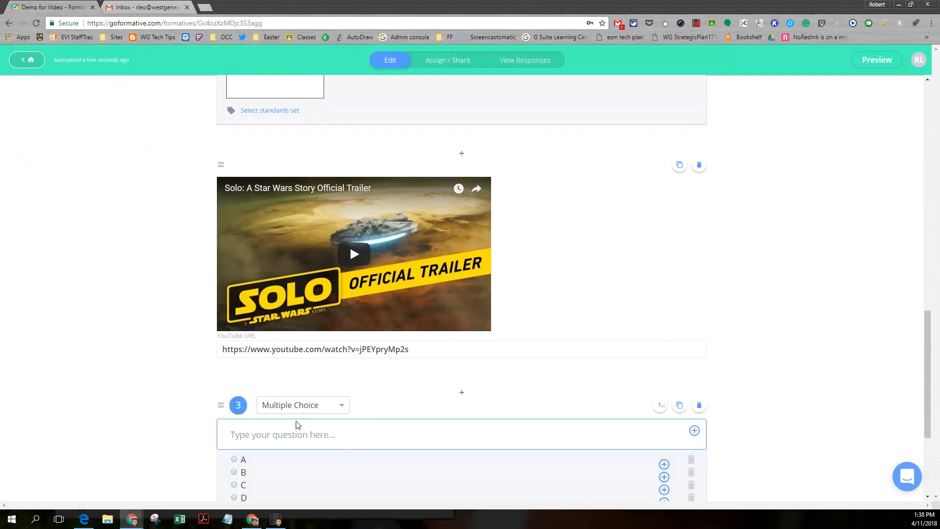
{"action": "type", "text": "Who is Han Solo's sidekick?"}
- Set question 3's answer options to "C3P0", "R2D2", "Chewbacca" and "Obi Wan Kenobi", marking "Chewbacca" as the correct answer
{"action": "left_click", "coordinate": [246, 461]}
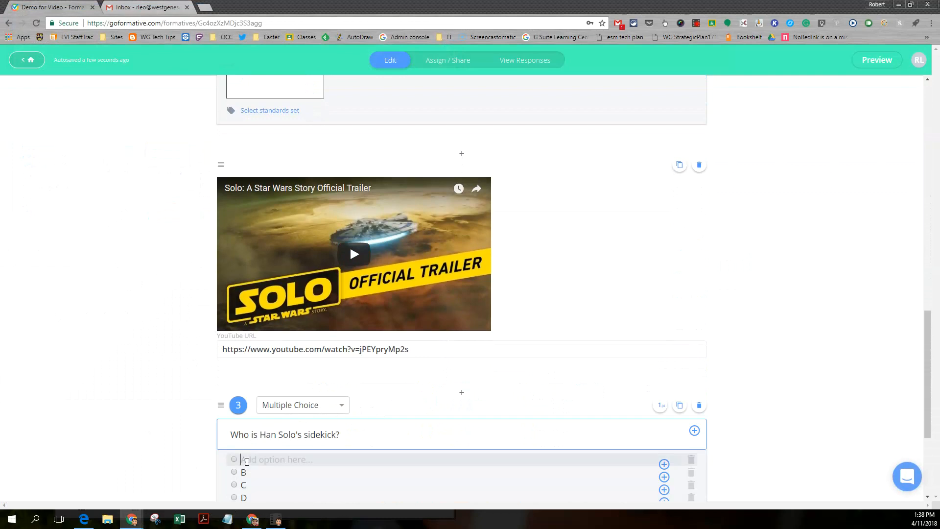
{"action": "type", "text": "C3P0"}
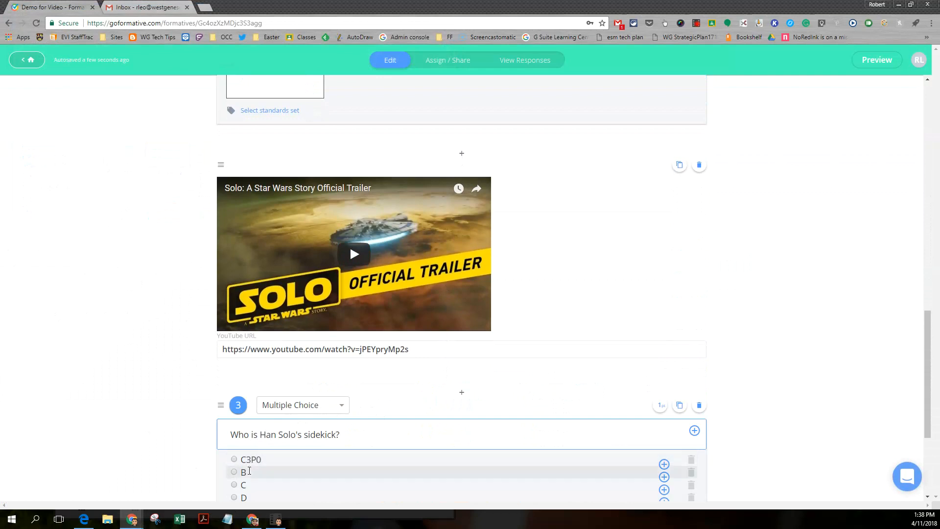
{"action": "type", "text": "R2D2"}
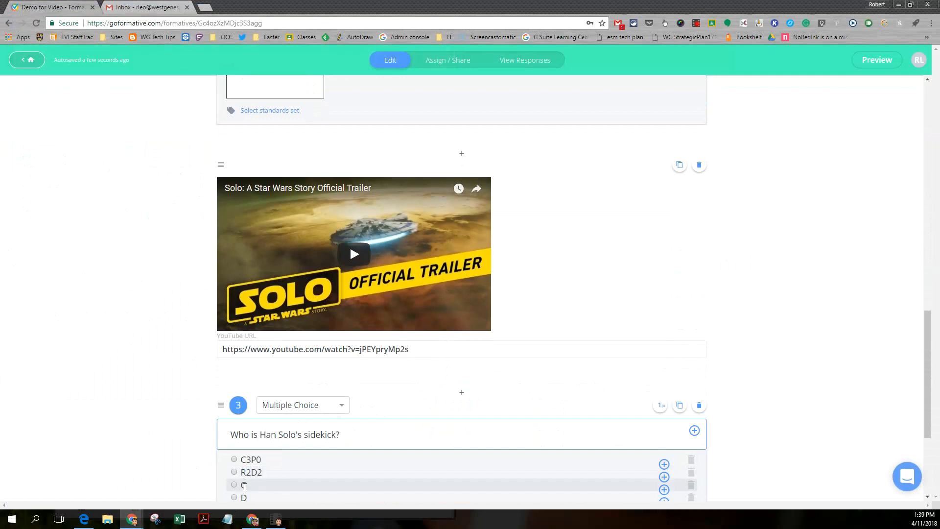
{"action": "left_click", "coordinate": [244, 487]}
{"action": "type", "text": "Chewbacca"}
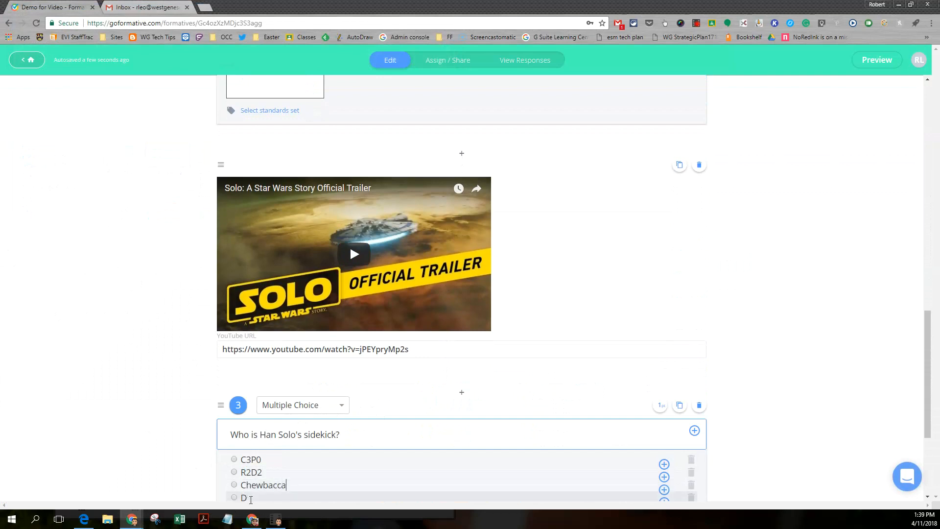
{"action": "scroll", "coordinate": [251, 499], "scroll_direction": "down", "scroll_amount": 4}
{"action": "double_click", "coordinate": [245, 324]}
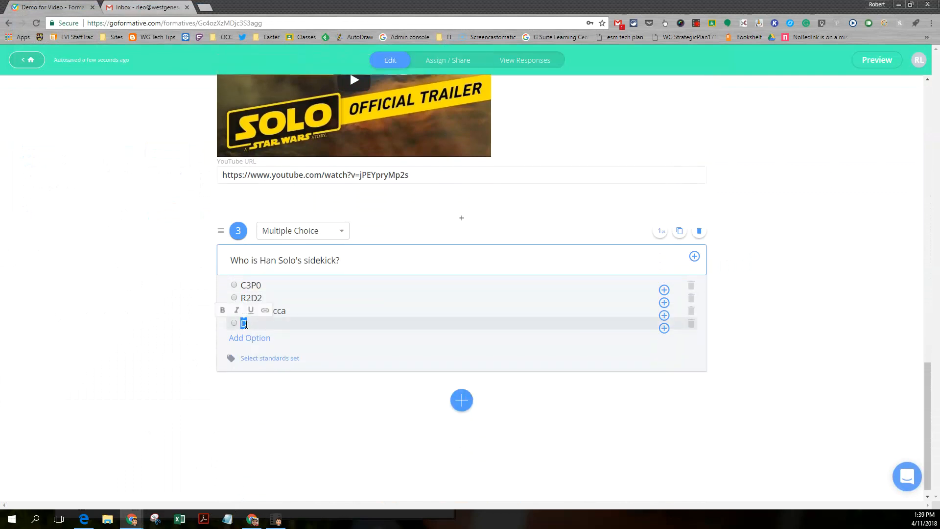
{"action": "type", "text": "Obi Wan Kenobi"}
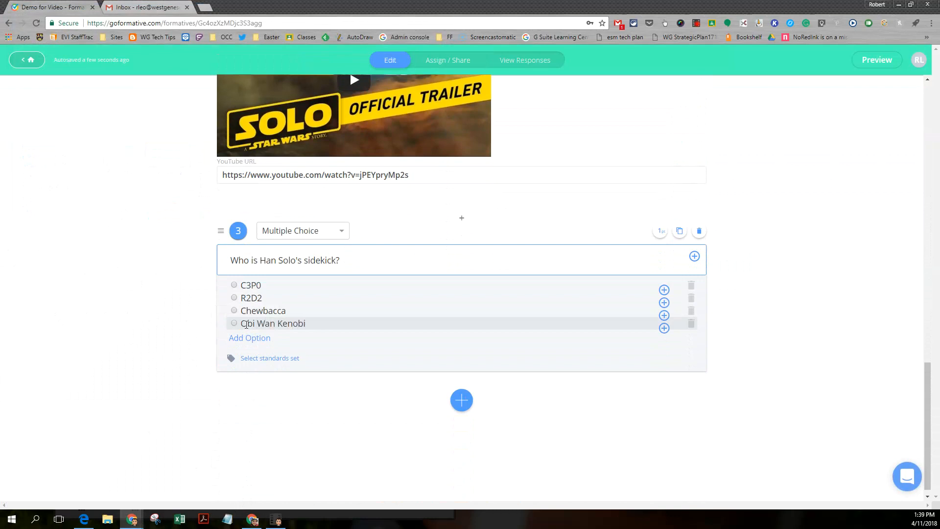
{"action": "left_click", "coordinate": [234, 311]}
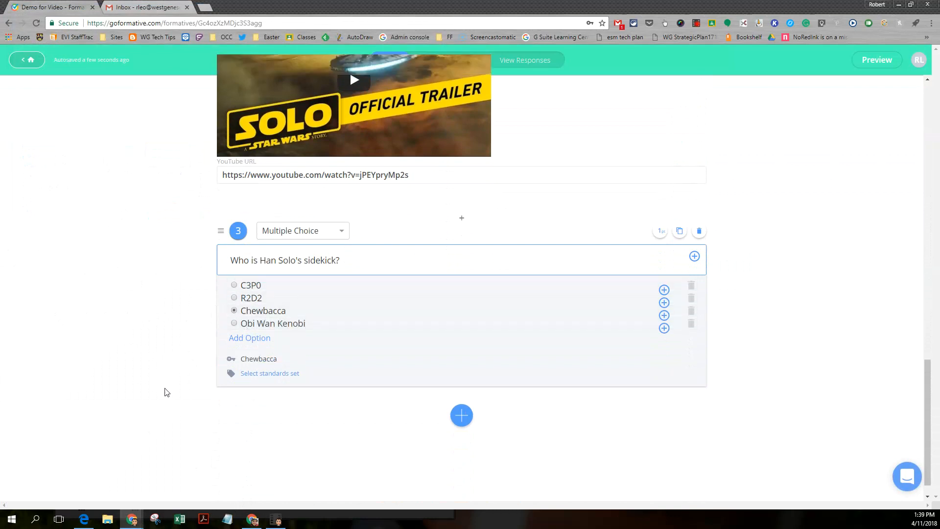
- Add an Embed content item below question 3 and remove it from the formative
{"action": "left_click", "coordinate": [462, 416]}
{"action": "scroll", "coordinate": [434, 425], "scroll_direction": "down", "scroll_amount": 2}
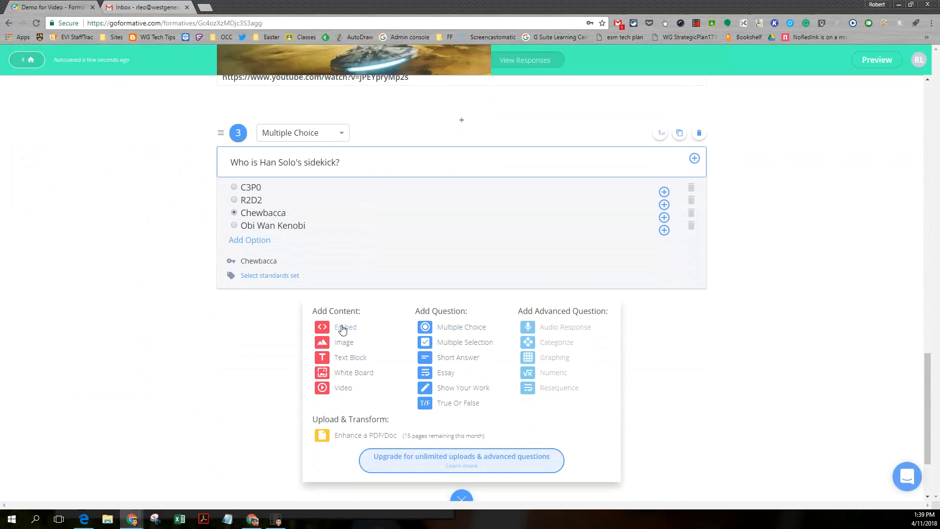
{"action": "left_click", "coordinate": [342, 328]}
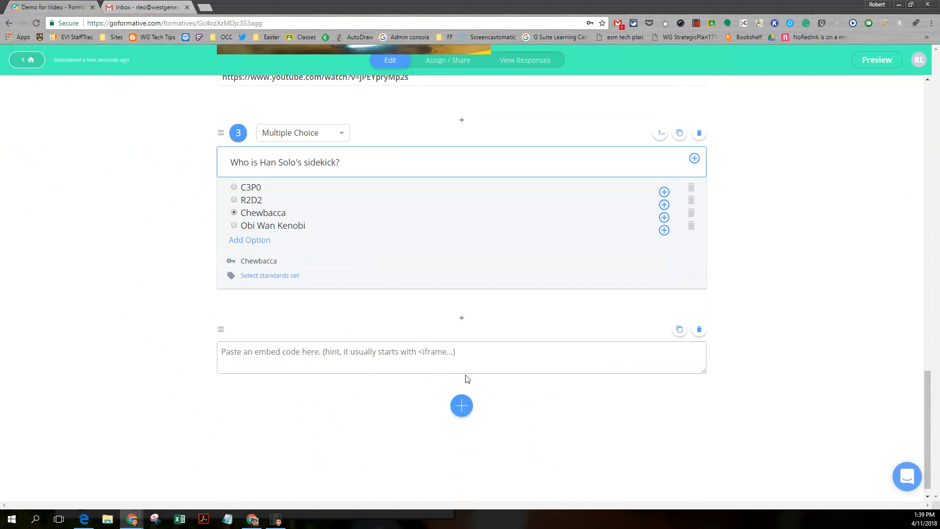
{"action": "left_click", "coordinate": [699, 330]}
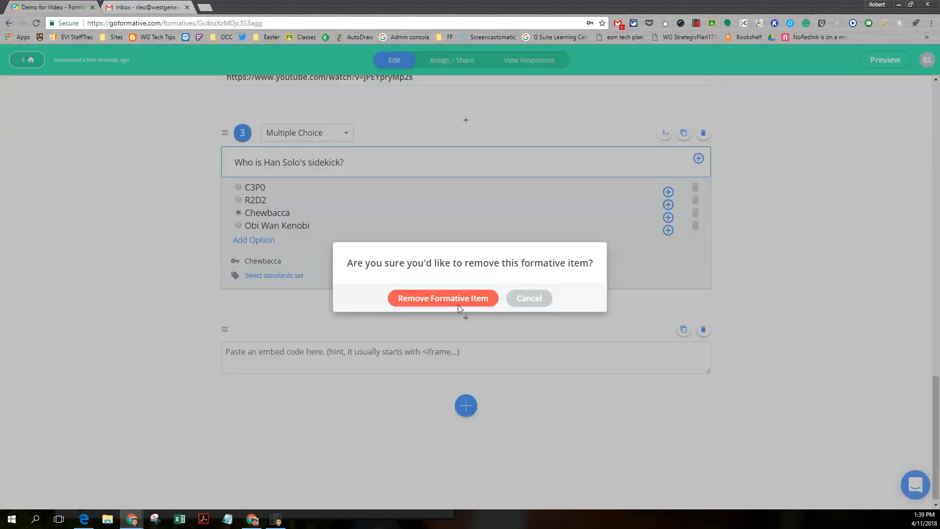
{"action": "left_click", "coordinate": [435, 300]}
- Examine the available content and question types, and review the whole formative from the map image to question 3
{"action": "left_click", "coordinate": [461, 393]}
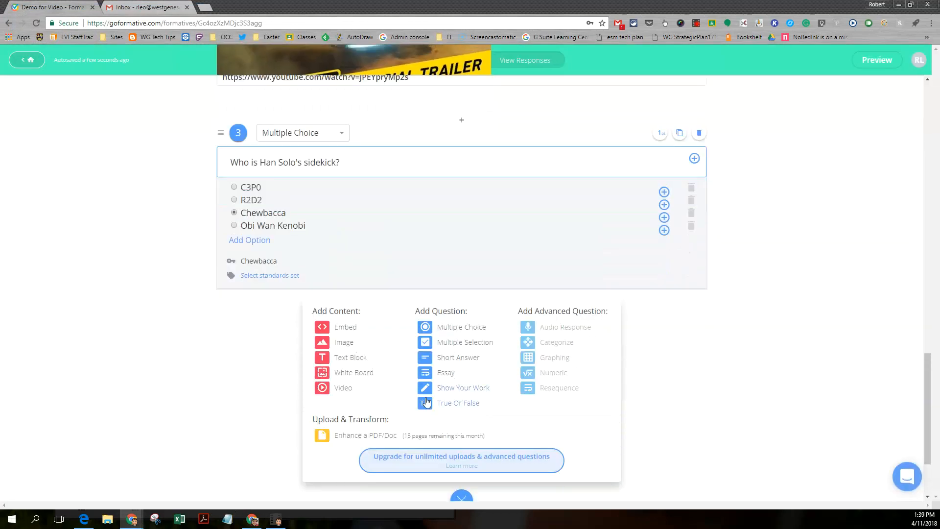
{"action": "scroll", "coordinate": [342, 348], "scroll_direction": "up", "scroll_amount": 20}
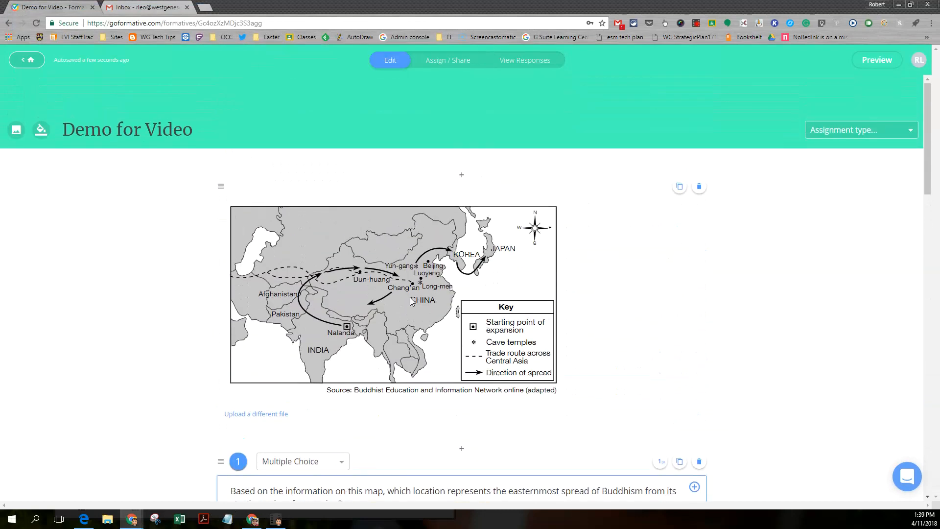
{"action": "scroll", "coordinate": [409, 298], "scroll_direction": "down", "scroll_amount": 20}
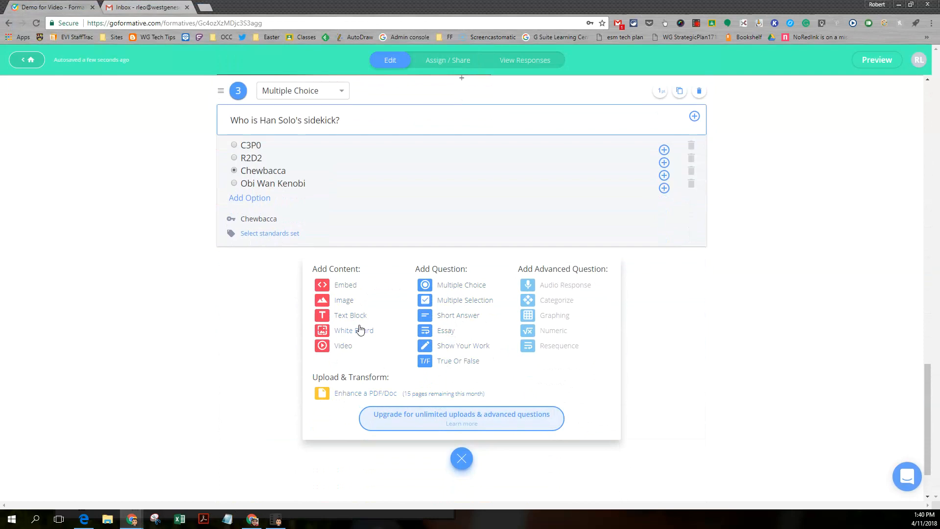
{"action": "scroll", "coordinate": [357, 330], "scroll_direction": "up", "scroll_amount": 15}
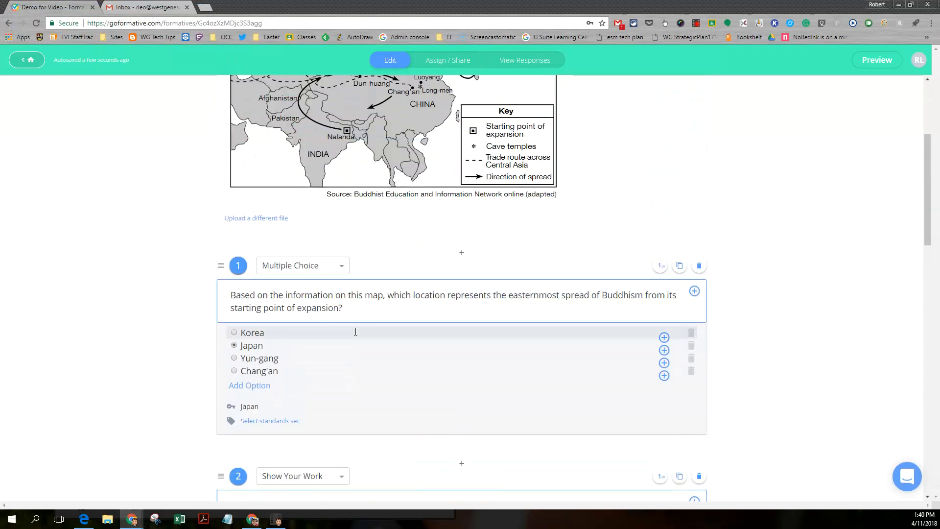
{"action": "scroll", "coordinate": [355, 336], "scroll_direction": "down", "scroll_amount": 20}
{"action": "scroll", "coordinate": [356, 339], "scroll_direction": "down", "scroll_amount": 1}
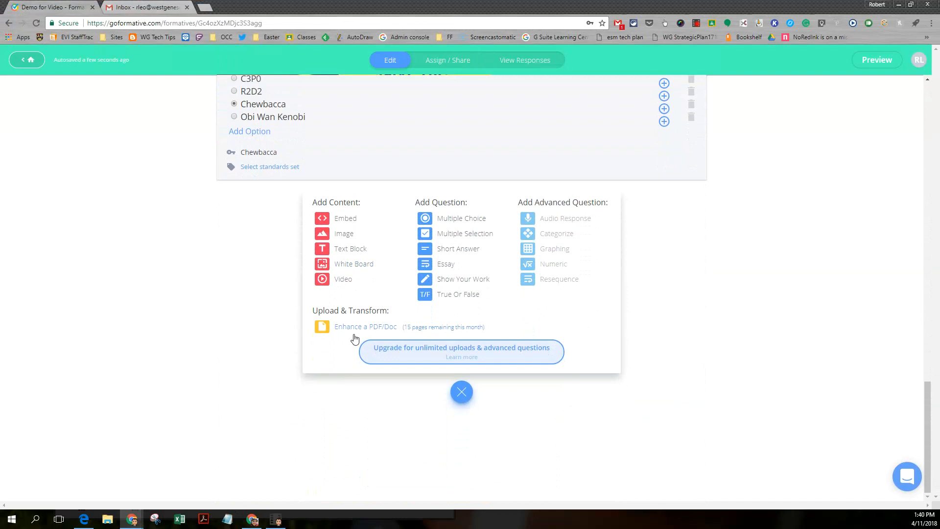
{"action": "left_click", "coordinate": [461, 392]}
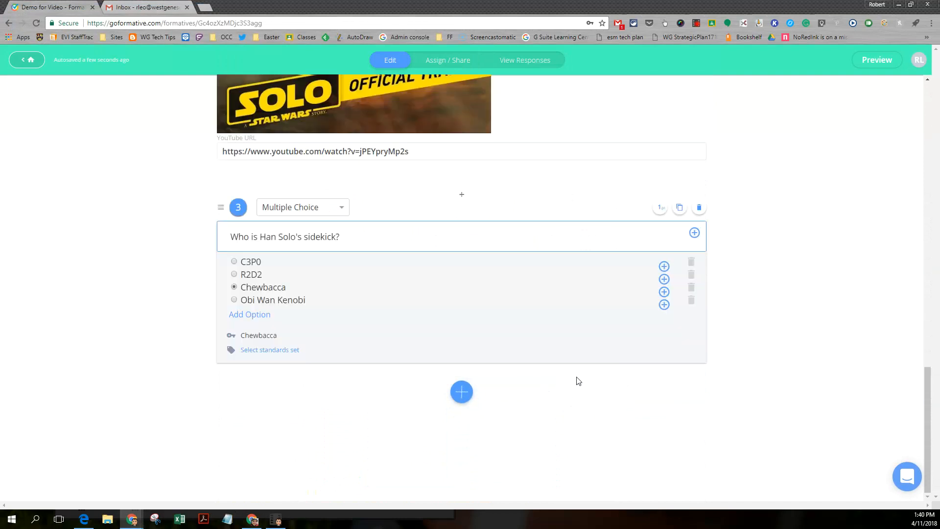
{"action": "scroll", "coordinate": [593, 374], "scroll_direction": "up", "scroll_amount": 20}
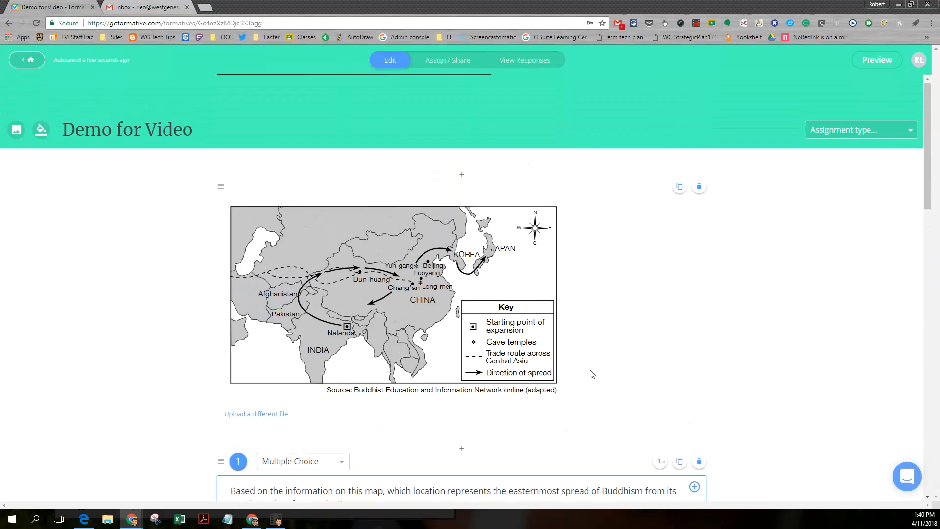